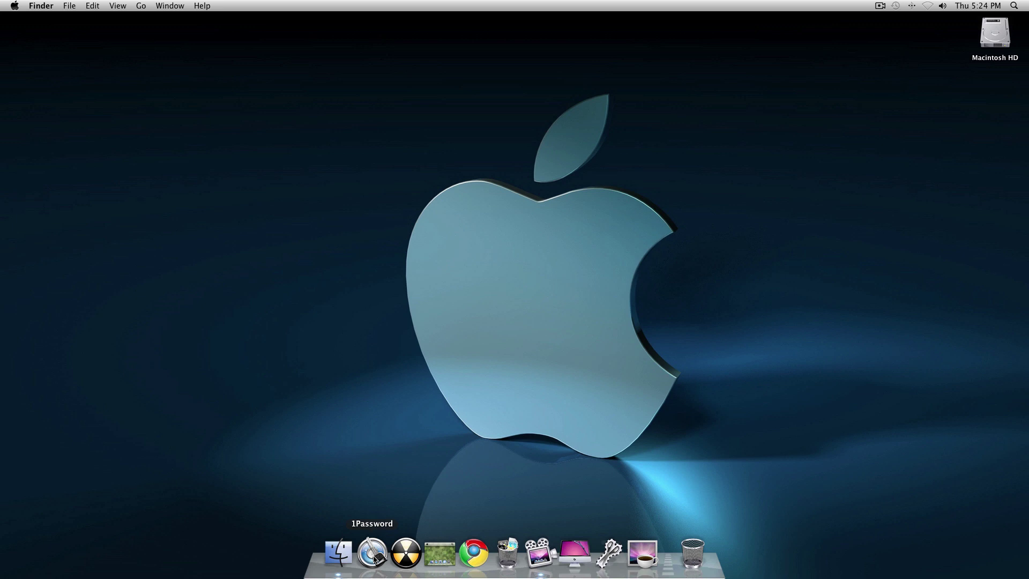
Unlock 1Password with the master password, browse Accounts and Identities, then close the vault.
{"action": "left_click", "coordinate": [375, 556]}
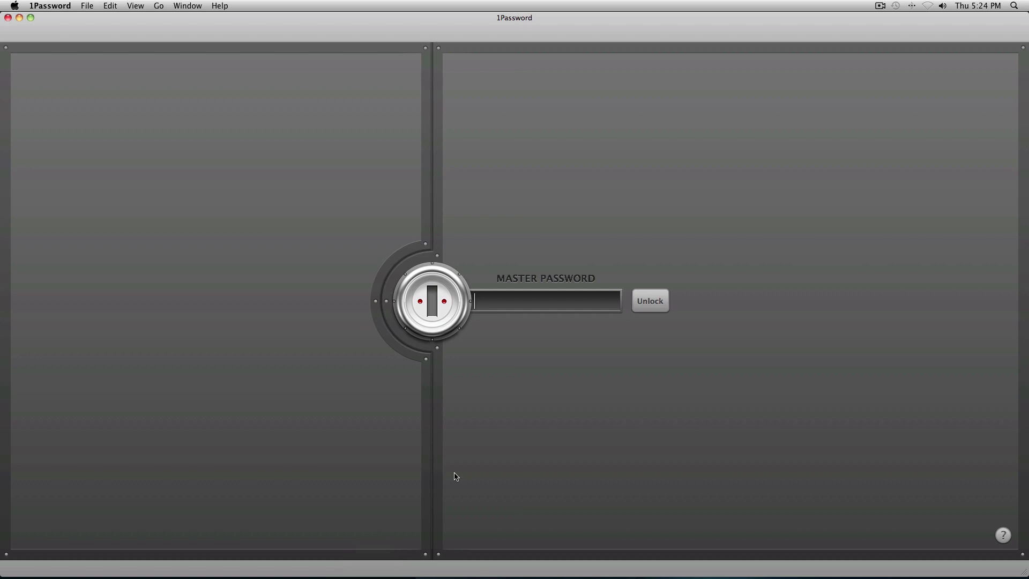
{"action": "type", "text": "•••••••"}
{"action": "type", "text": "•"}
{"action": "key", "text": "Return"}
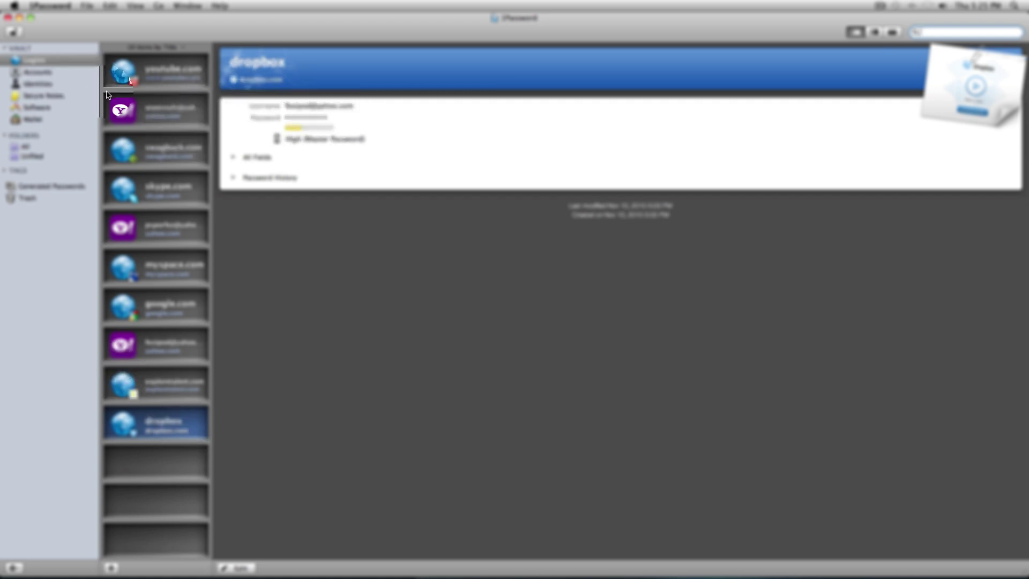
{"action": "left_click", "coordinate": [33, 72]}
{"action": "left_click", "coordinate": [36, 84]}
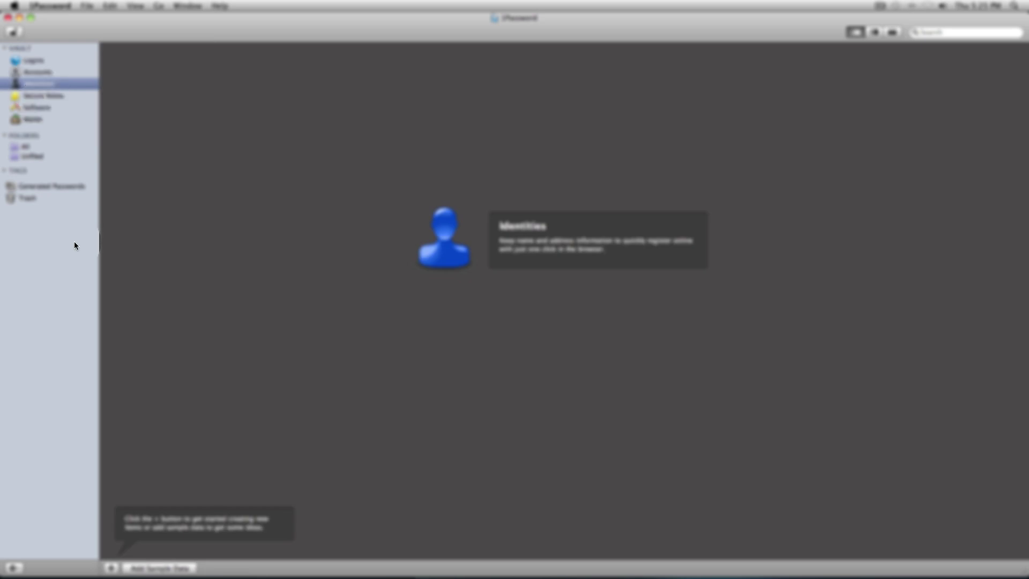
{"action": "left_click", "coordinate": [8, 18]}
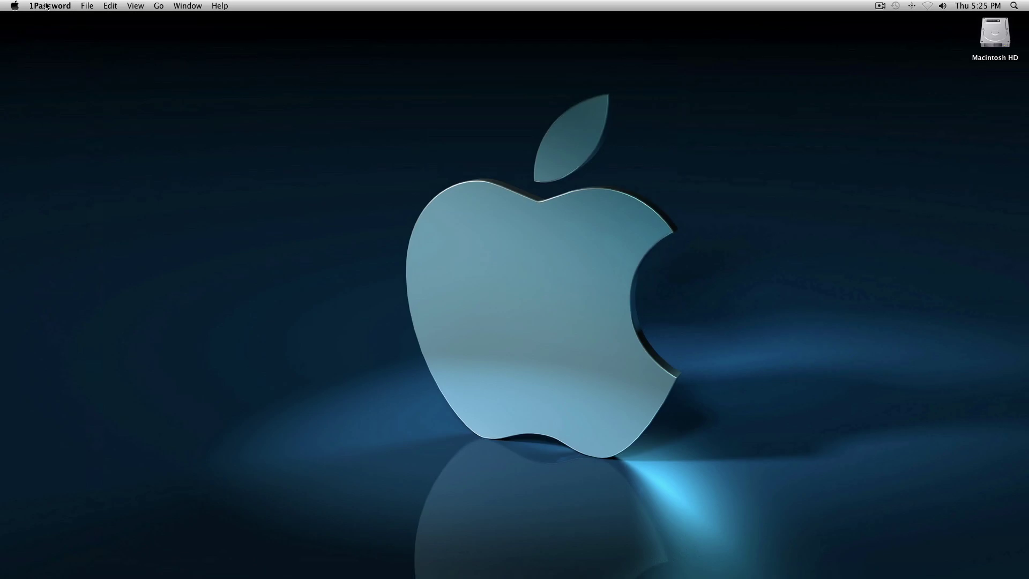
Quit 1Password from its app menu and launch smcFanControl from the Dock.
{"action": "left_click", "coordinate": [50, 6]}
{"action": "left_click", "coordinate": [54, 159]}
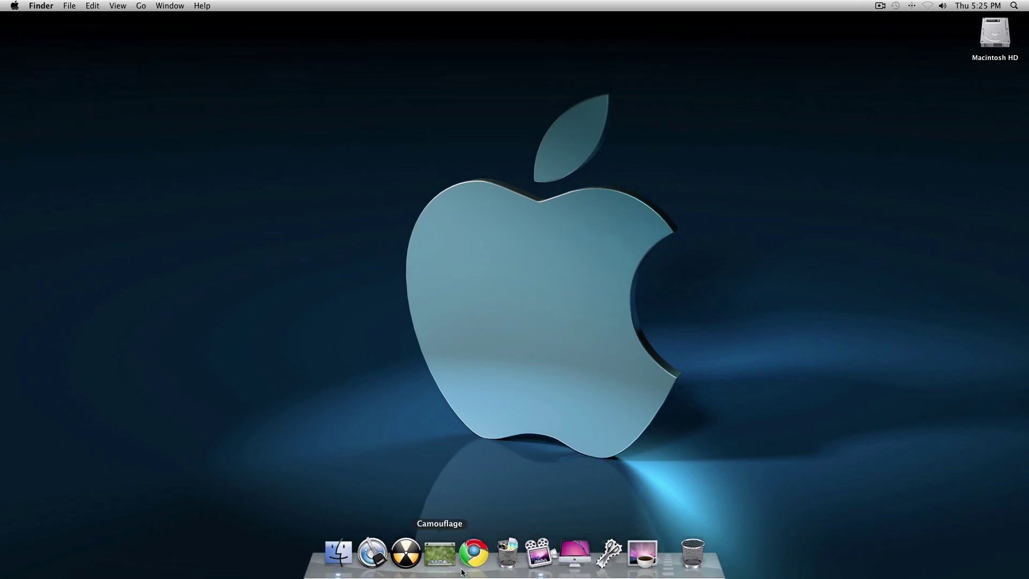
{"action": "mouse_move", "coordinate": [405, 575]}
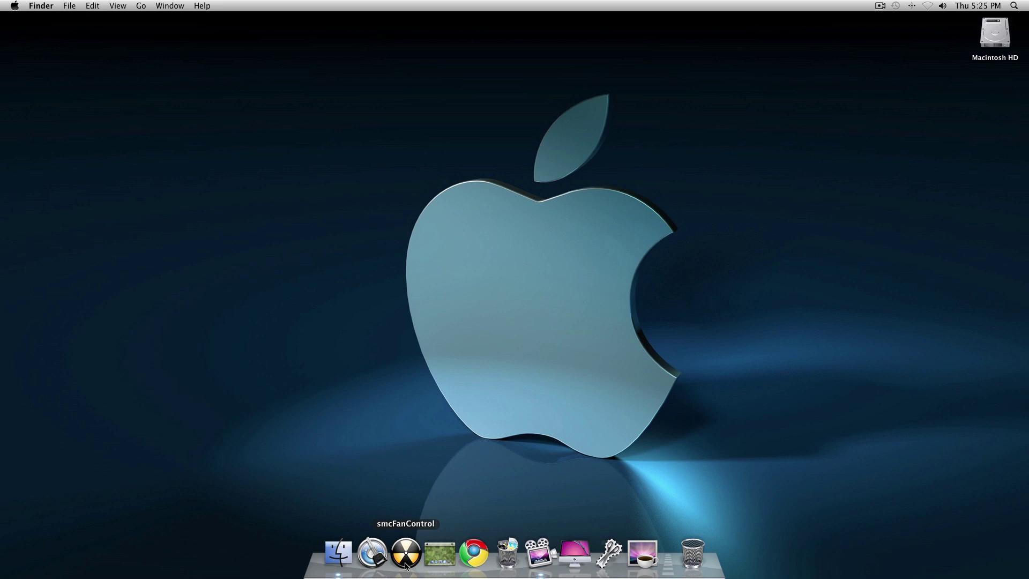
{"action": "left_click", "coordinate": [407, 555]}
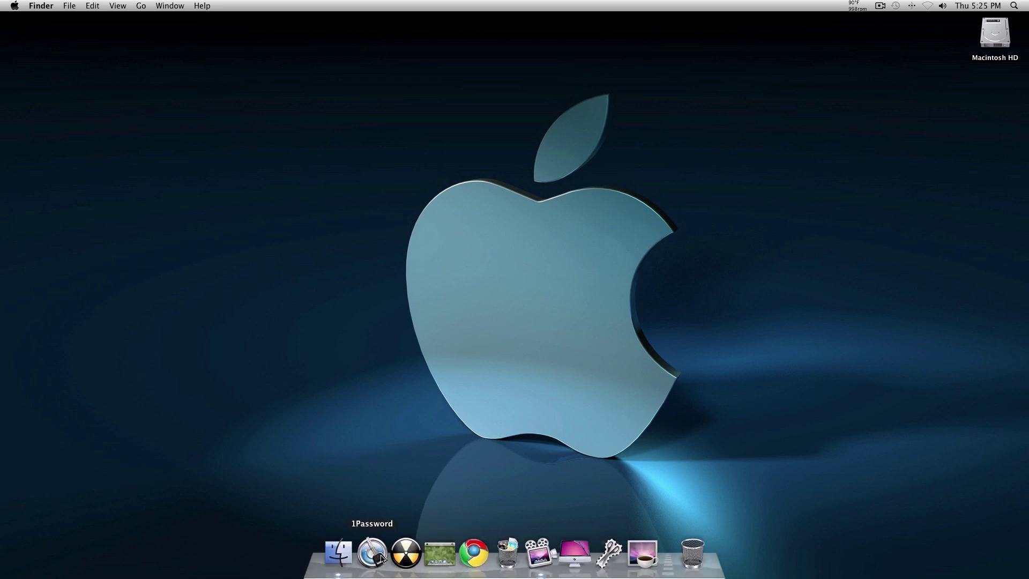
Review smcFanControl's Preferences and Favorites list, keeping Default, then close Preferences.
{"action": "left_click", "coordinate": [854, 6]}
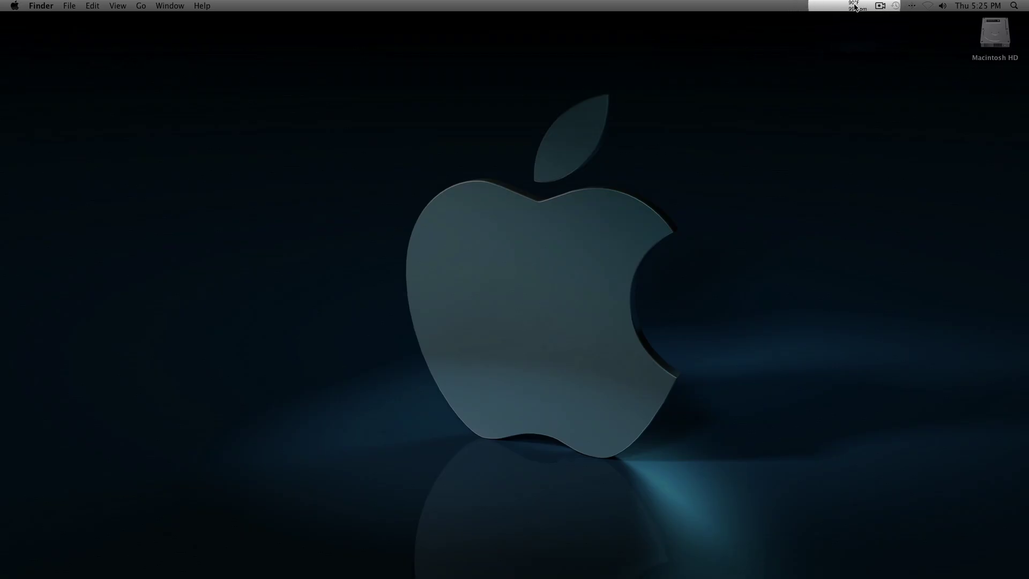
{"action": "left_click", "coordinate": [855, 5]}
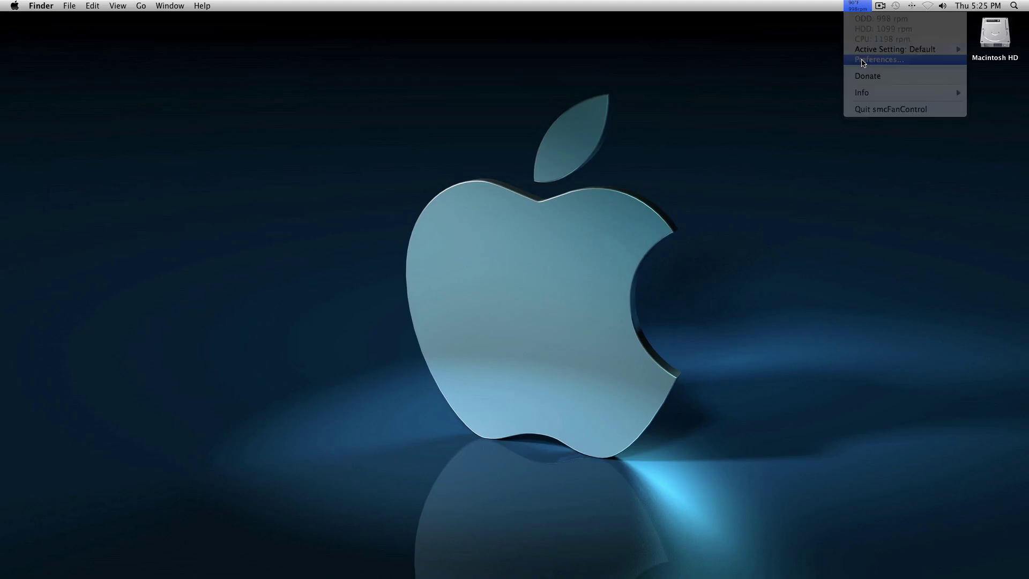
{"action": "left_click", "coordinate": [863, 61]}
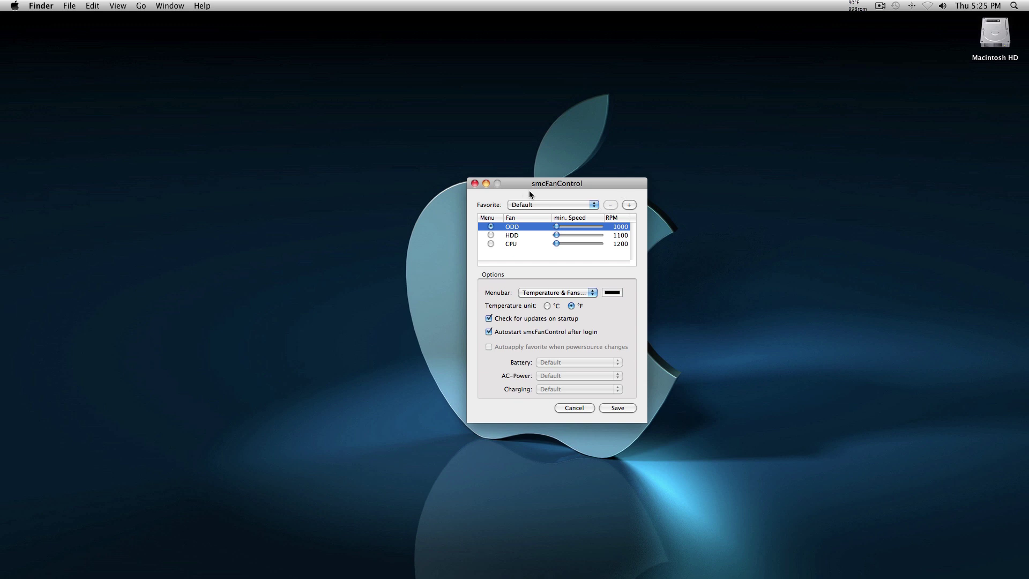
{"action": "left_click_drag", "start_coordinate": [556, 183], "coordinate": [544, 173]}
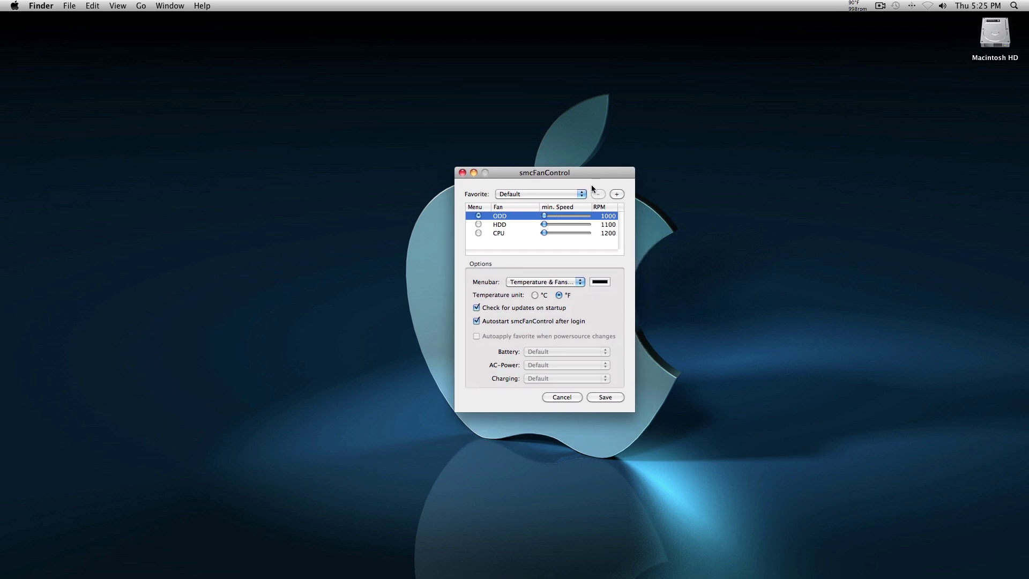
{"action": "left_click", "coordinate": [581, 194]}
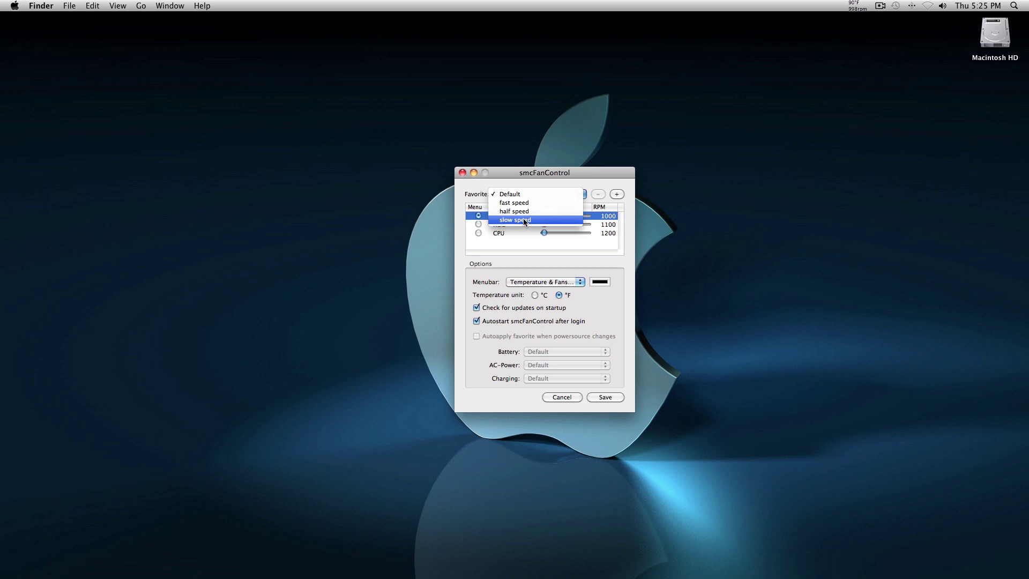
{"action": "left_click", "coordinate": [586, 188]}
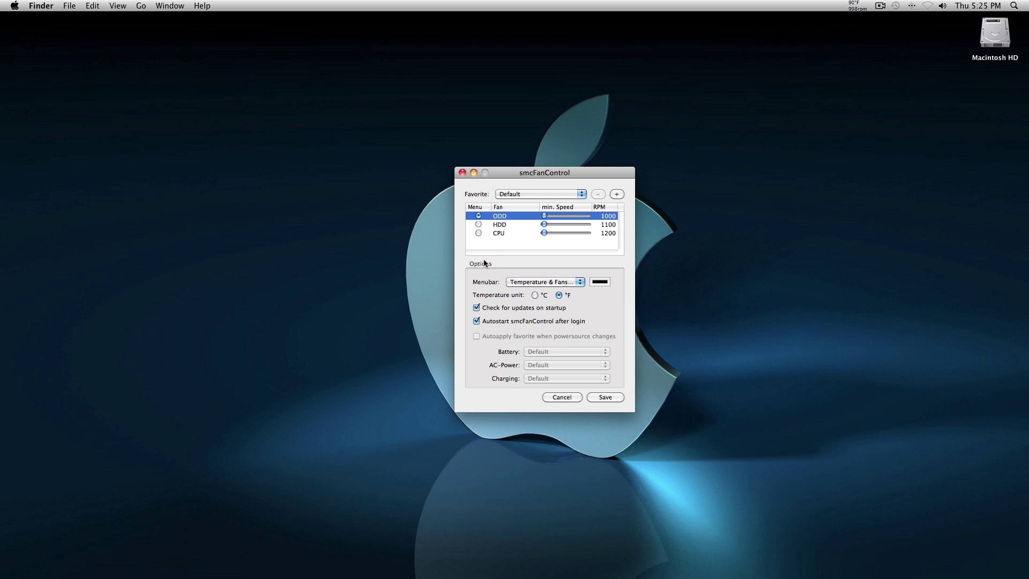
{"action": "left_click", "coordinate": [463, 172]}
{"action": "left_click", "coordinate": [854, 7]}
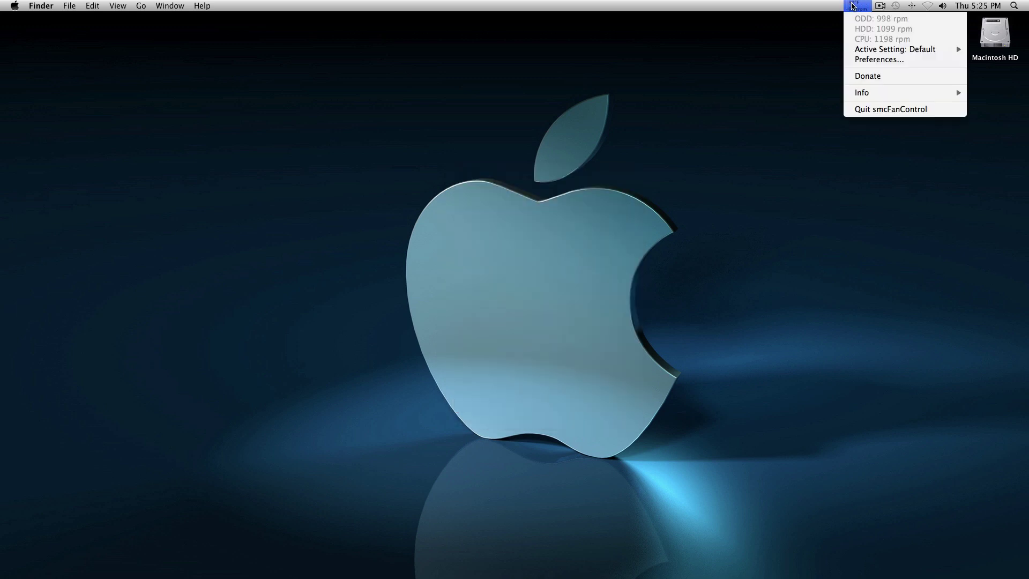
{"action": "mouse_move", "coordinate": [896, 49]}
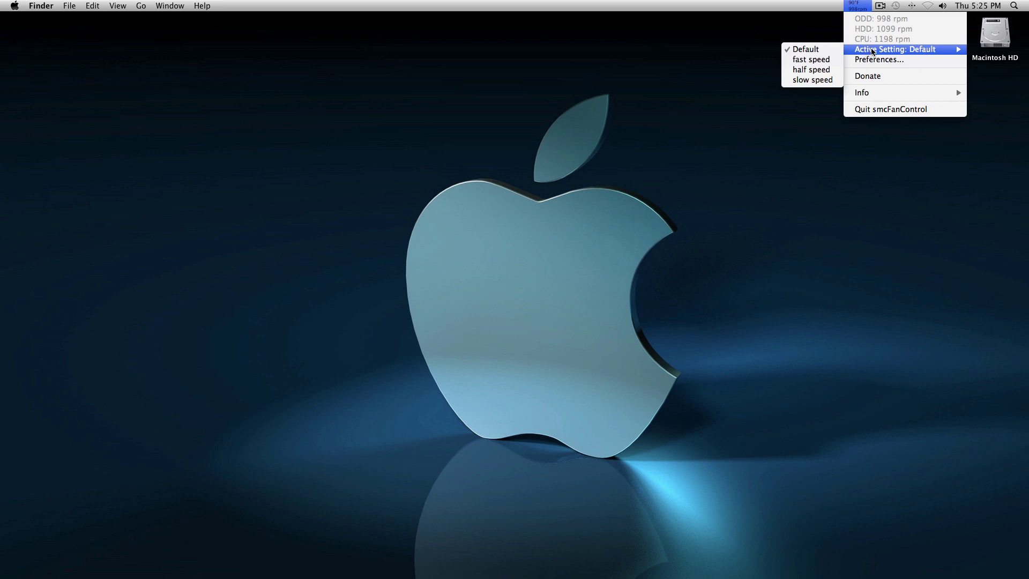
Cycle the active fan setting through fast, half and slow speed, ending on half speed.
{"action": "left_click", "coordinate": [811, 64]}
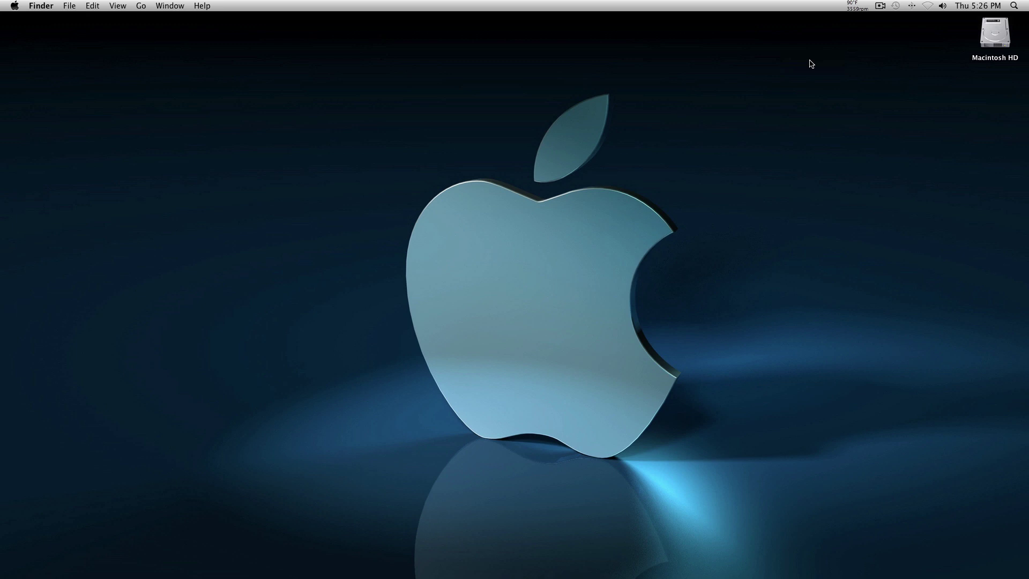
{"action": "left_click", "coordinate": [858, 6]}
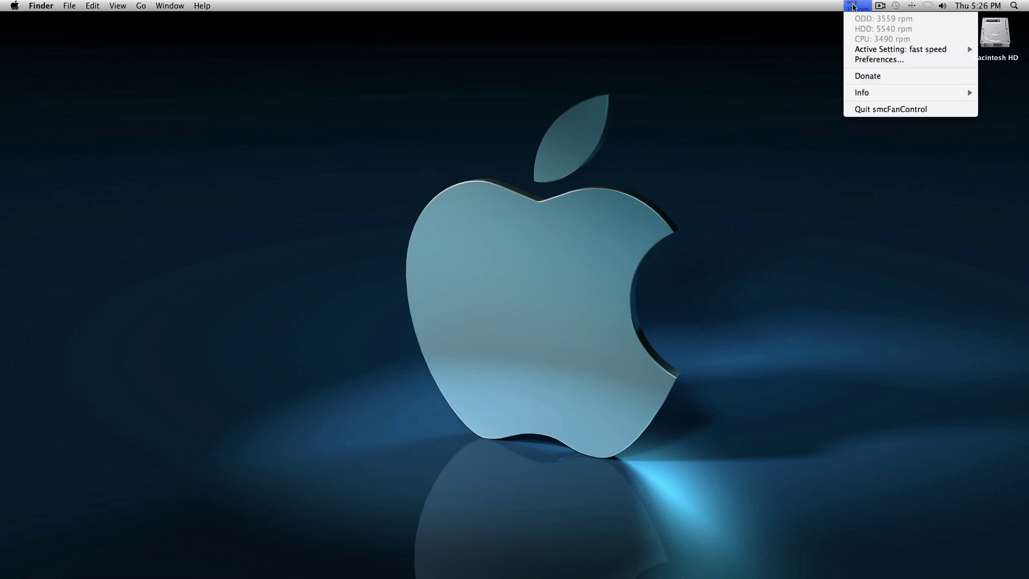
{"action": "left_click", "coordinate": [811, 69]}
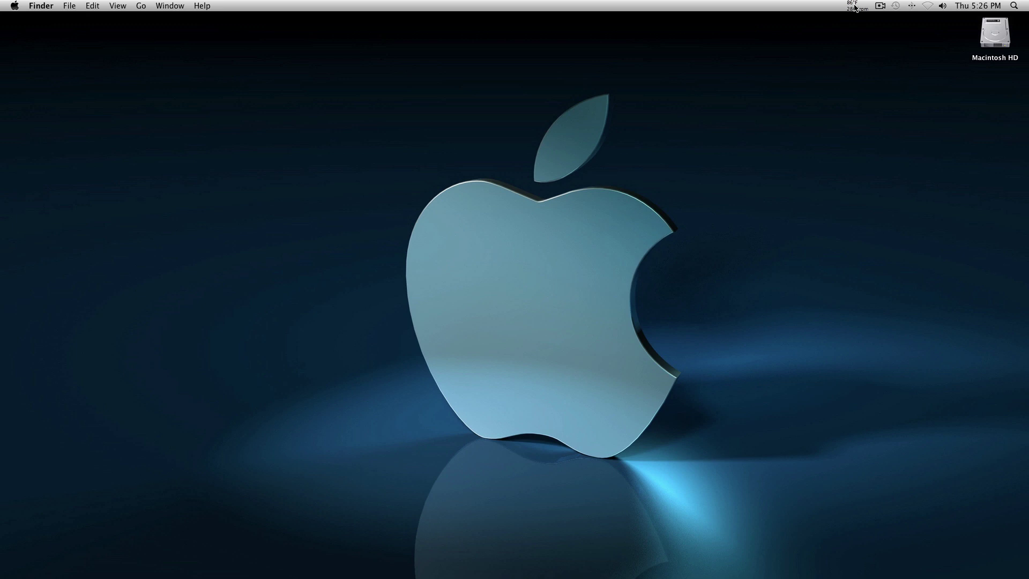
{"action": "left_click", "coordinate": [855, 8]}
{"action": "mouse_move", "coordinate": [901, 49]}
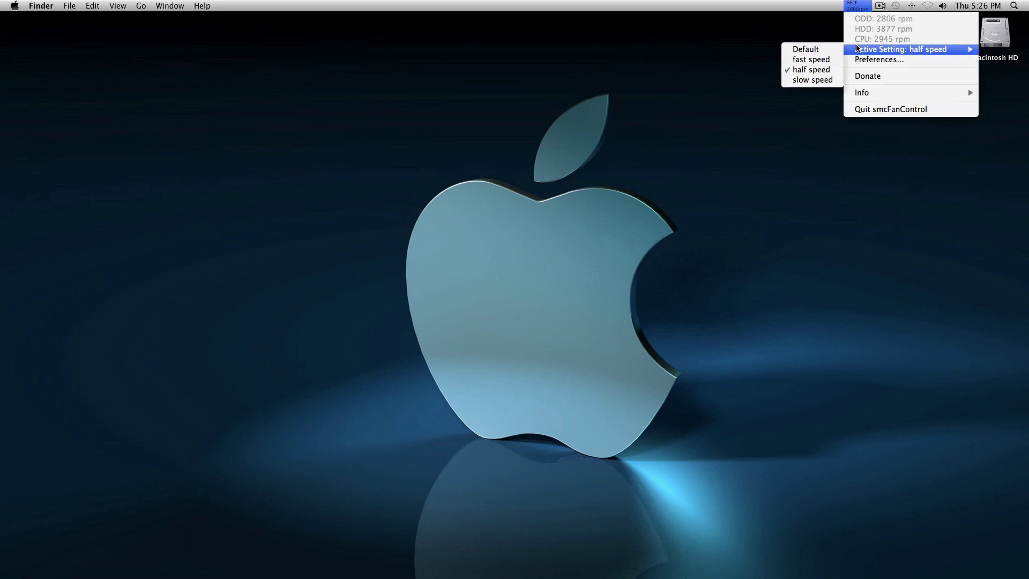
{"action": "left_click", "coordinate": [812, 80]}
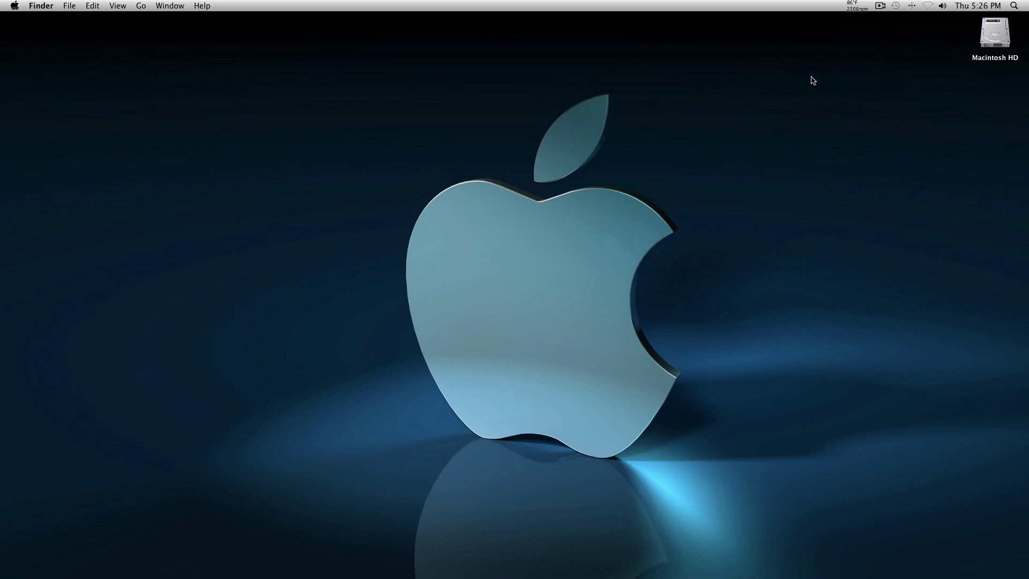
{"action": "left_click", "coordinate": [856, 7]}
{"action": "mouse_move", "coordinate": [902, 50]}
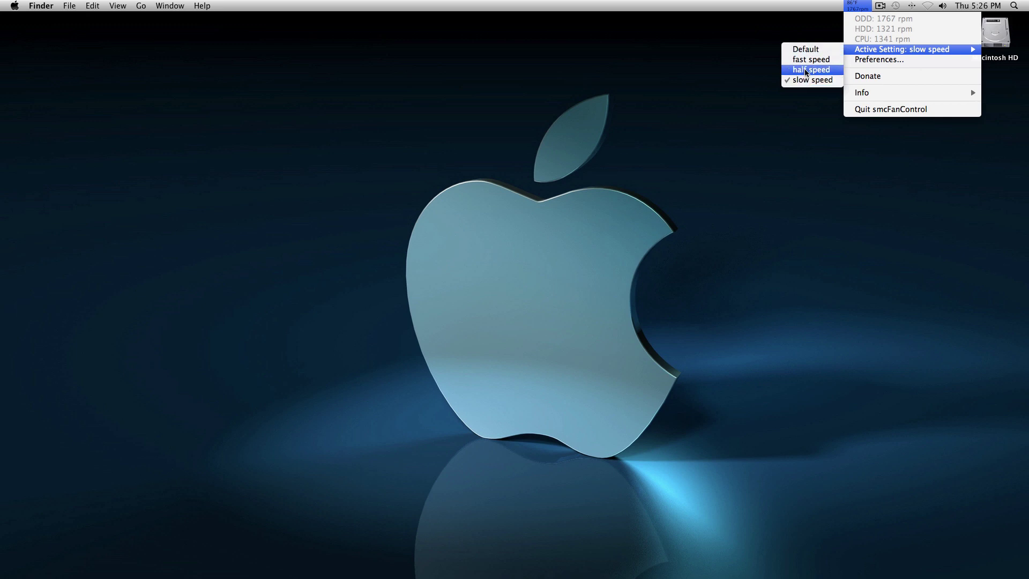
{"action": "left_click", "coordinate": [806, 71]}
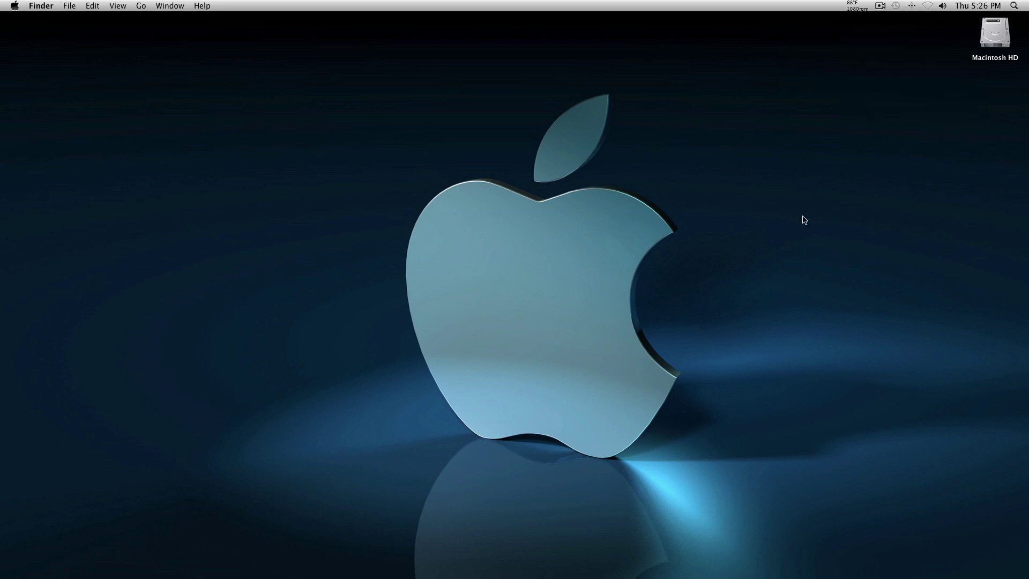
{"action": "mouse_move", "coordinate": [438, 571]}
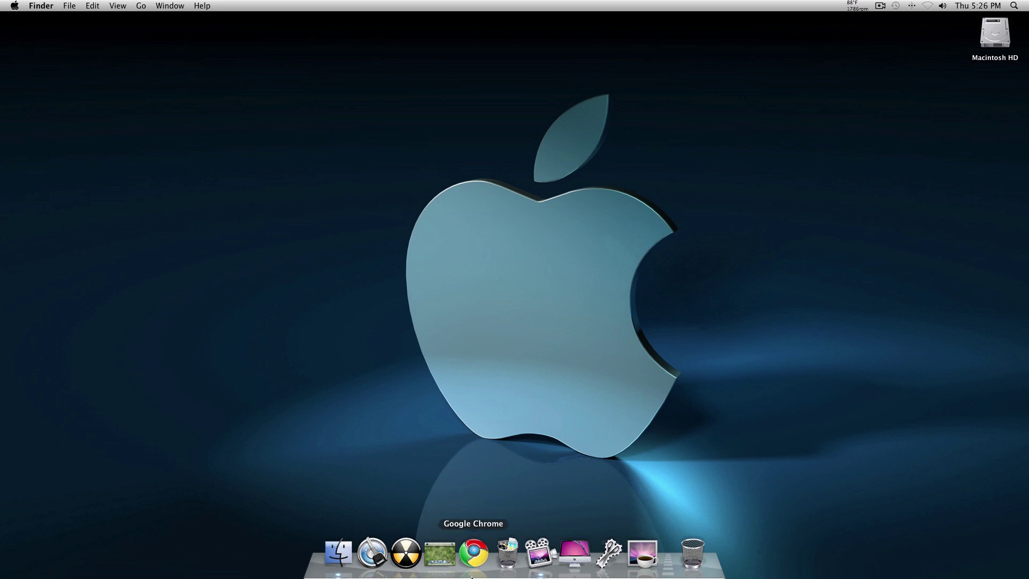
Launch Camouflage, open its Preferences, then close the Preferences window.
{"action": "left_click", "coordinate": [438, 551]}
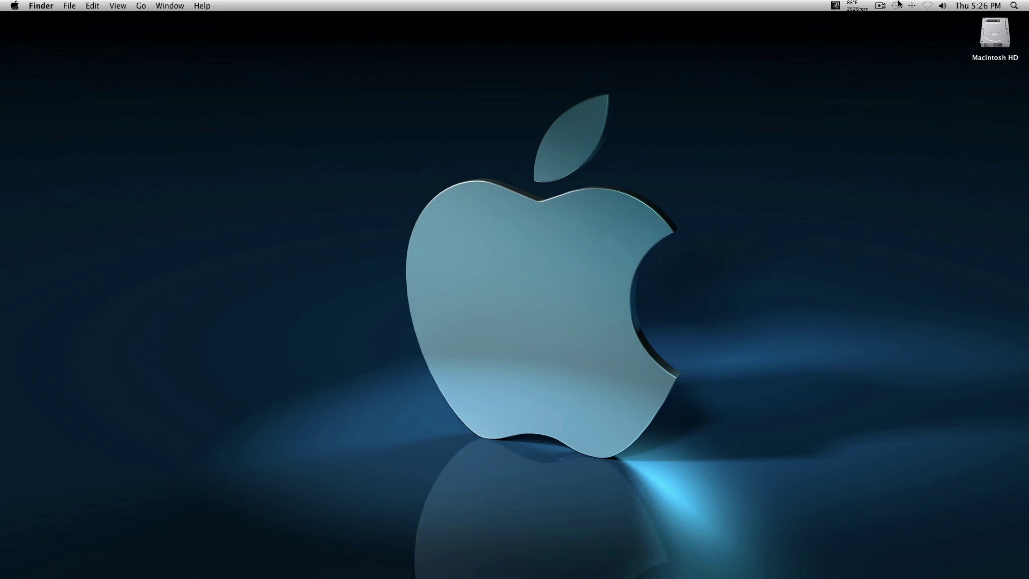
{"action": "left_click", "coordinate": [835, 6]}
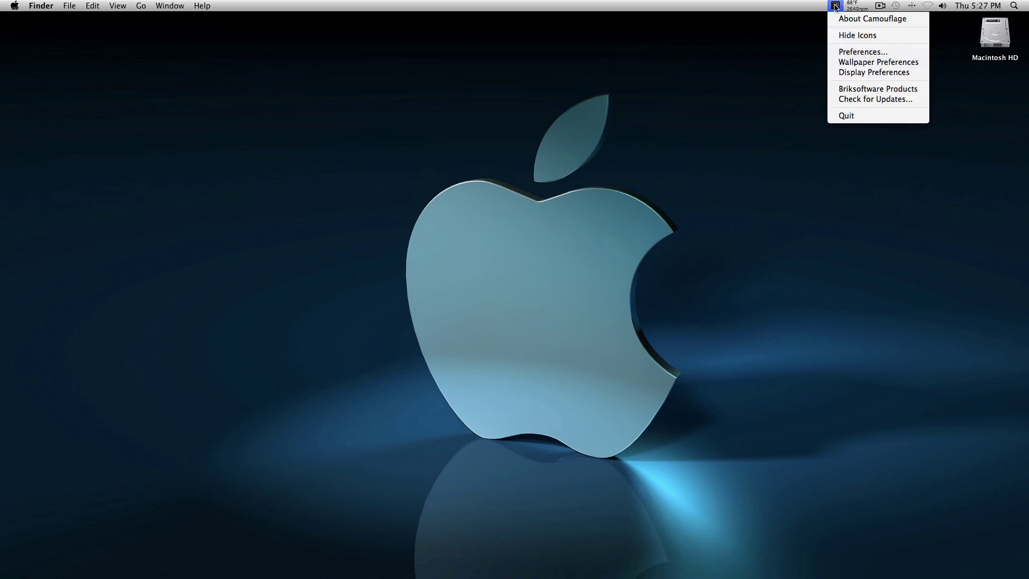
{"action": "left_click", "coordinate": [842, 53]}
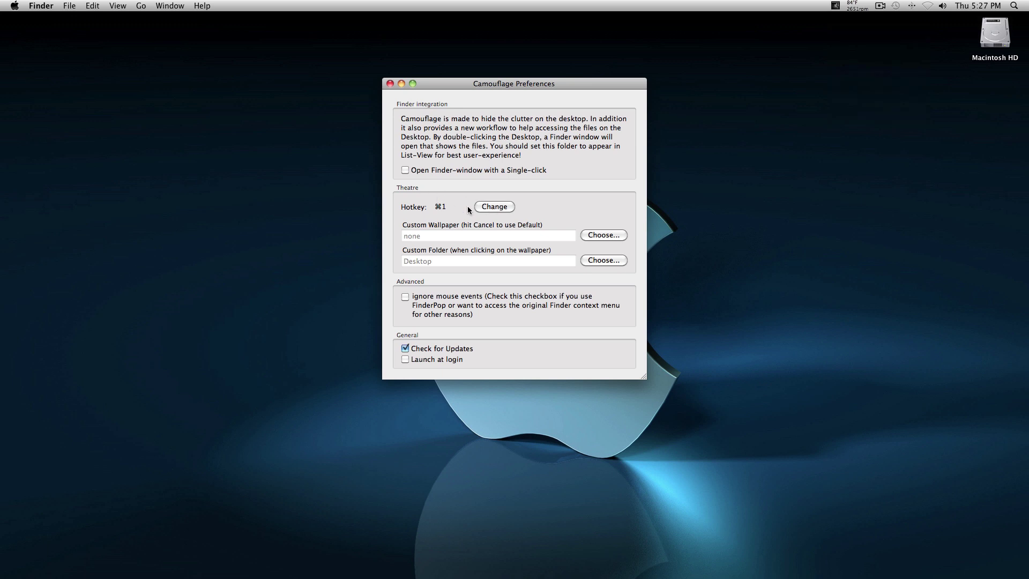
{"action": "left_click", "coordinate": [391, 84]}
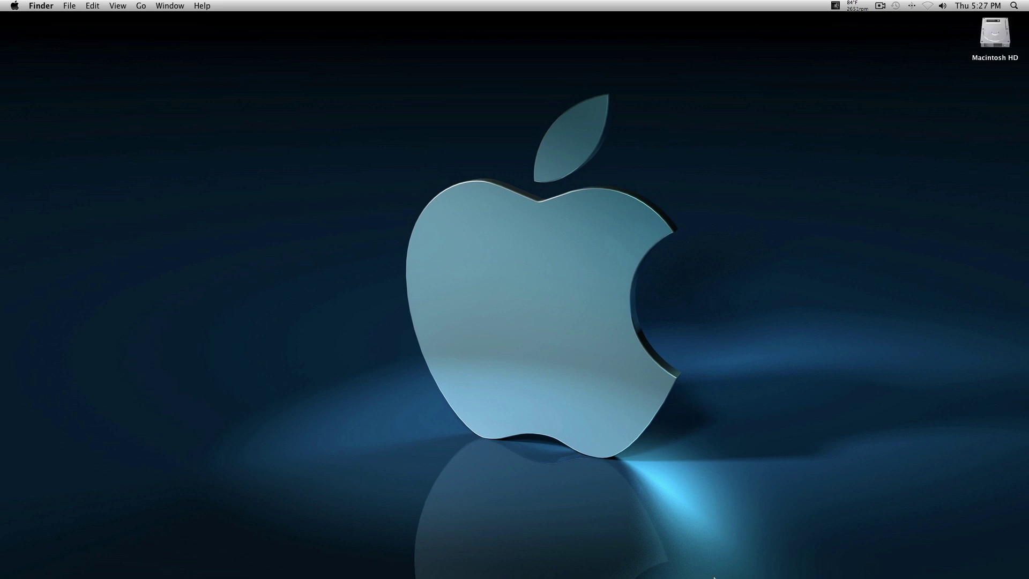
{"action": "mouse_move", "coordinate": [489, 573]}
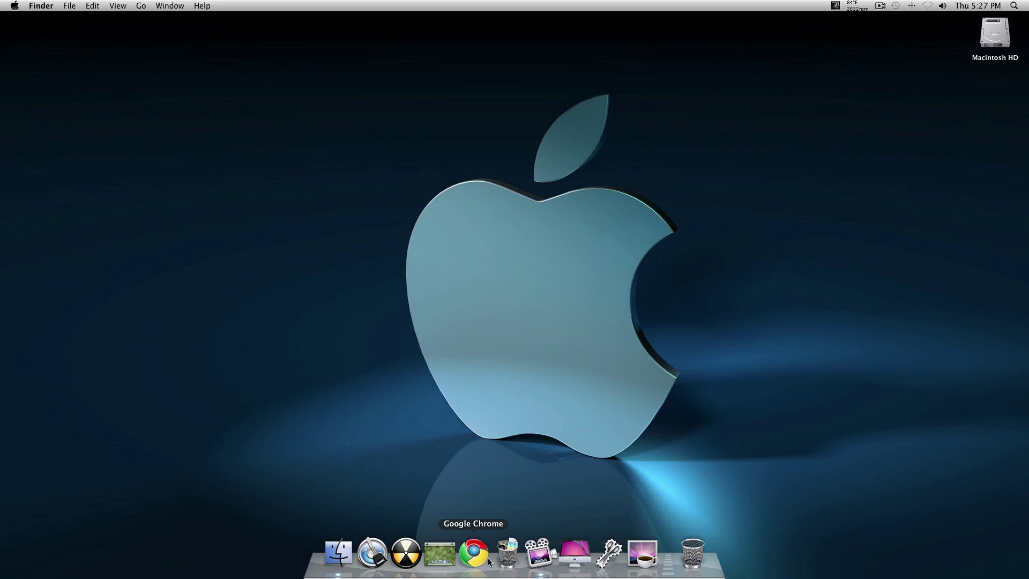
{"action": "left_click", "coordinate": [475, 554]}
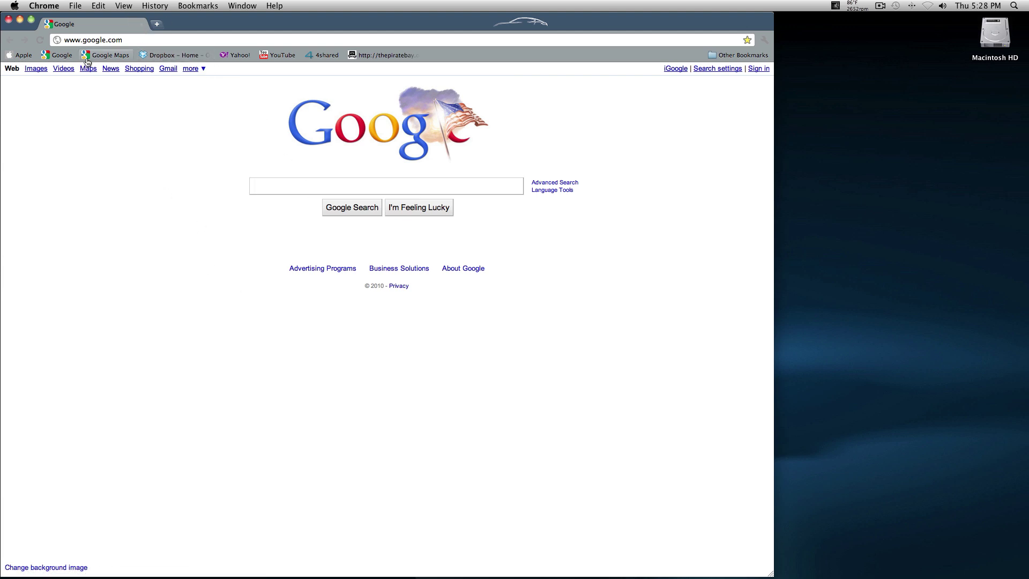
{"action": "left_click", "coordinate": [234, 54]}
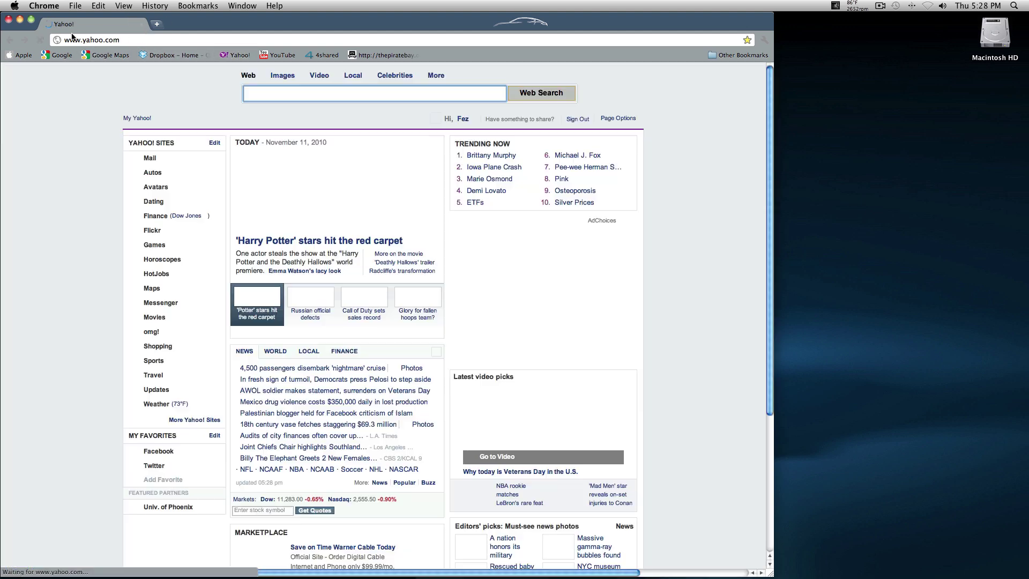
{"action": "left_click", "coordinate": [156, 23]}
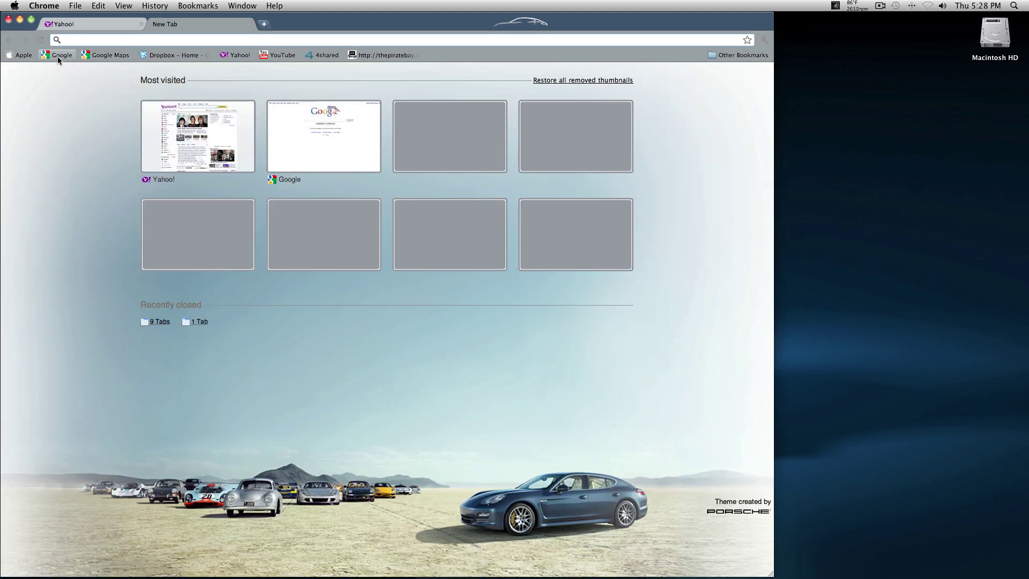
{"action": "left_click", "coordinate": [58, 54]}
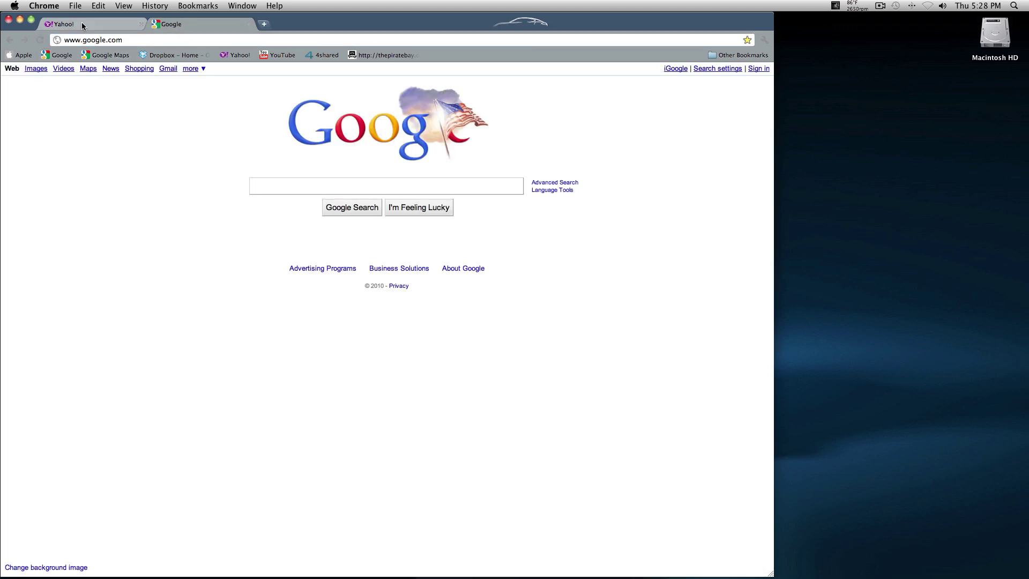
{"action": "left_click", "coordinate": [82, 23]}
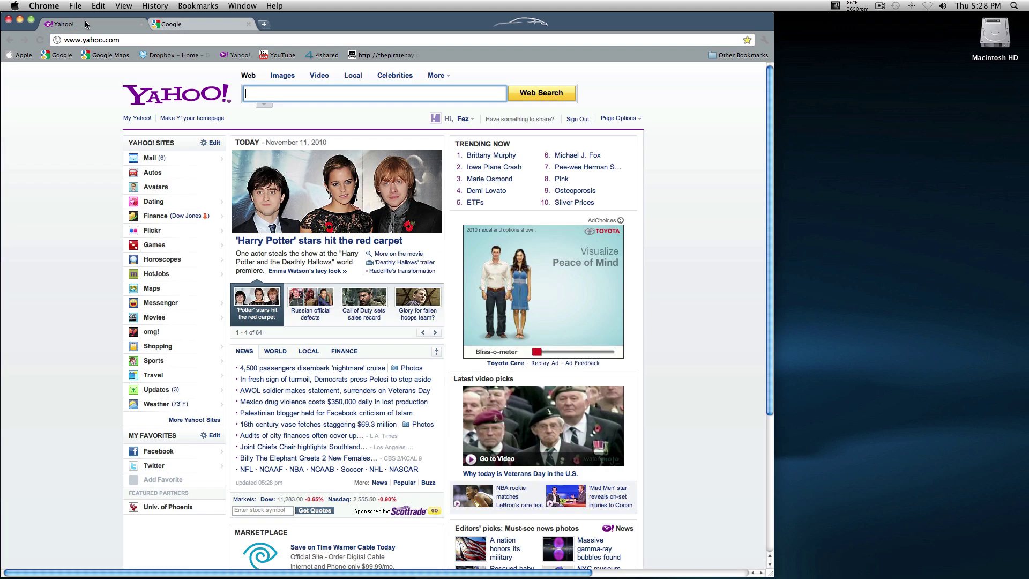
{"action": "left_click", "coordinate": [201, 24]}
{"action": "left_click", "coordinate": [8, 20]}
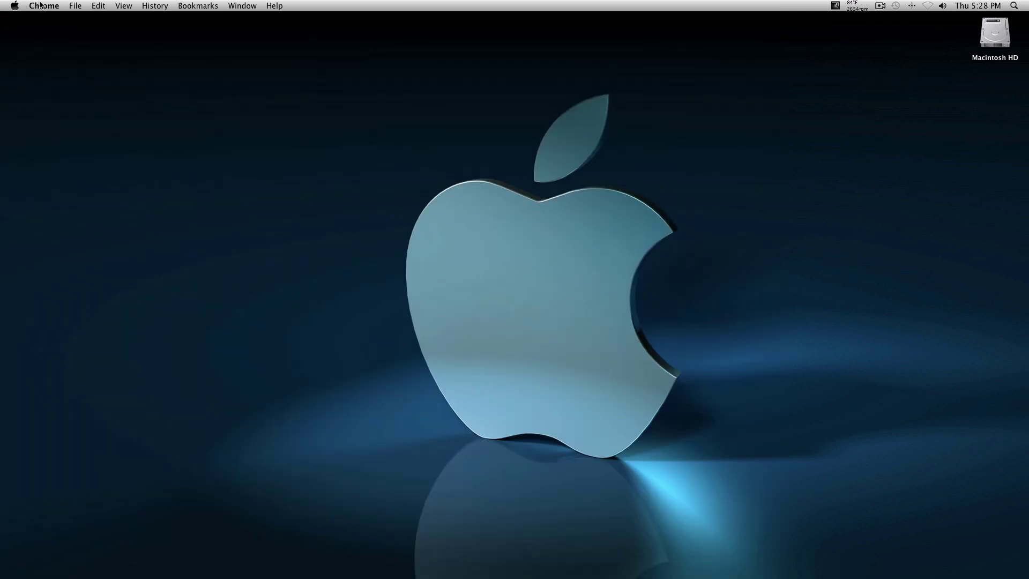
Quit Chrome, launch AppCleaner and move its window up-left, and open a Finder window.
{"action": "left_click", "coordinate": [44, 6]}
{"action": "left_click", "coordinate": [48, 142]}
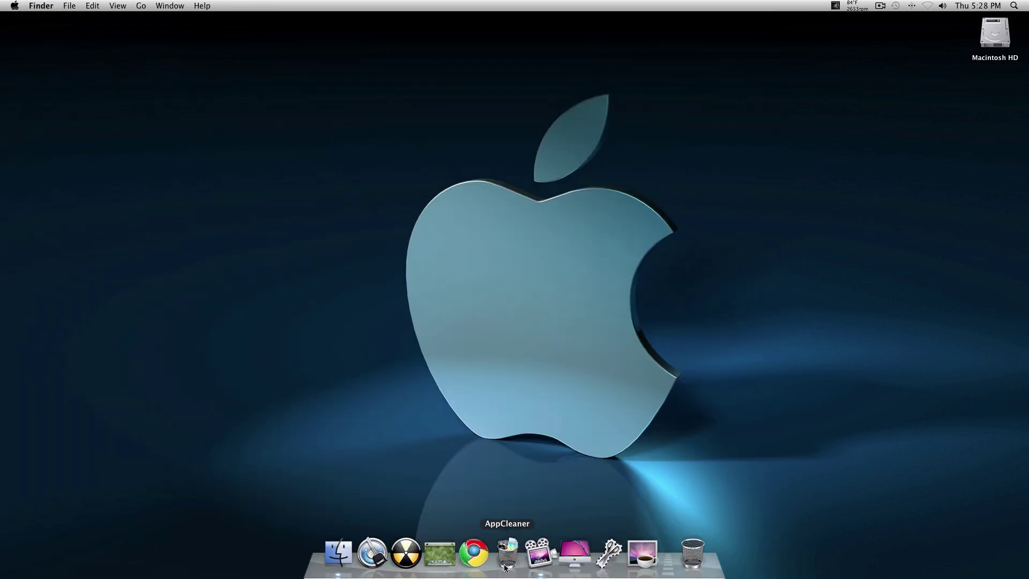
{"action": "left_click", "coordinate": [507, 554]}
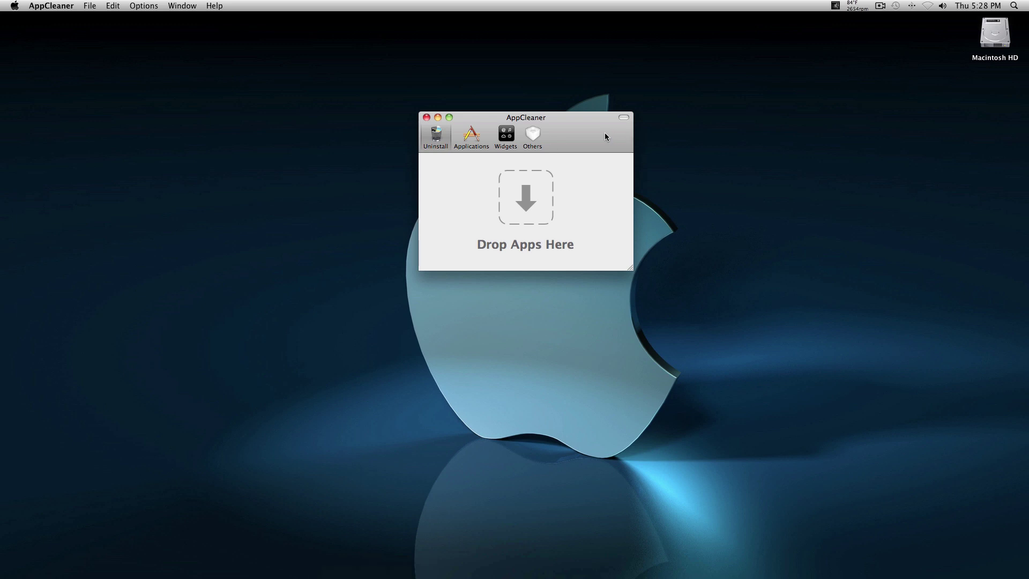
{"action": "left_click_drag", "start_coordinate": [607, 138], "coordinate": [564, 82]}
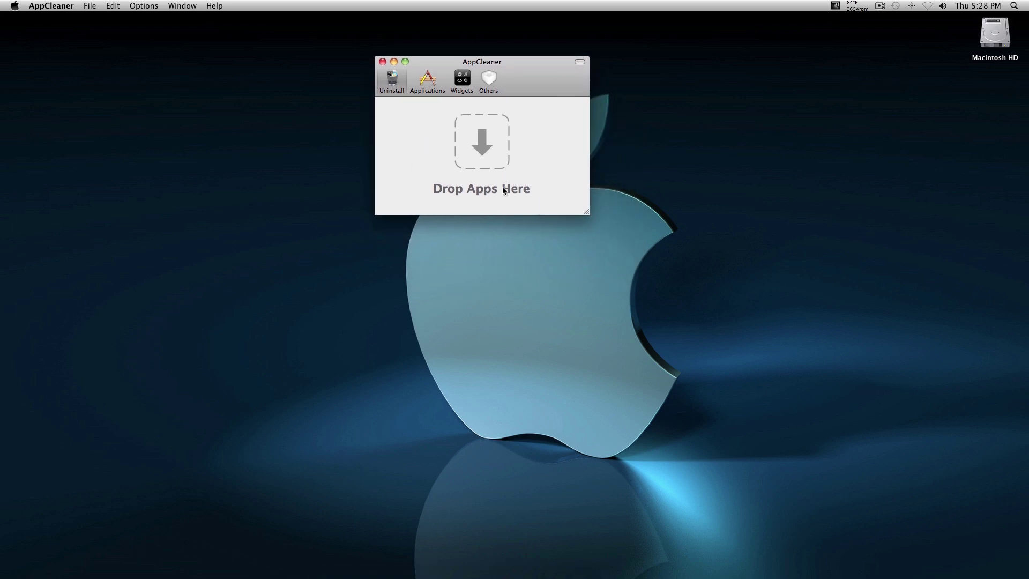
{"action": "mouse_move", "coordinate": [339, 563]}
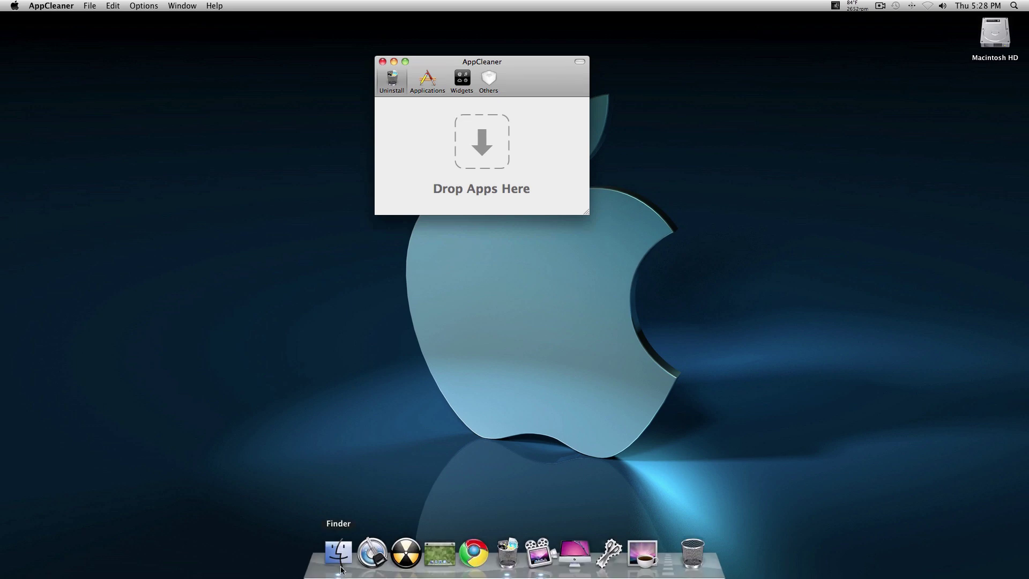
{"action": "left_click", "coordinate": [338, 554]}
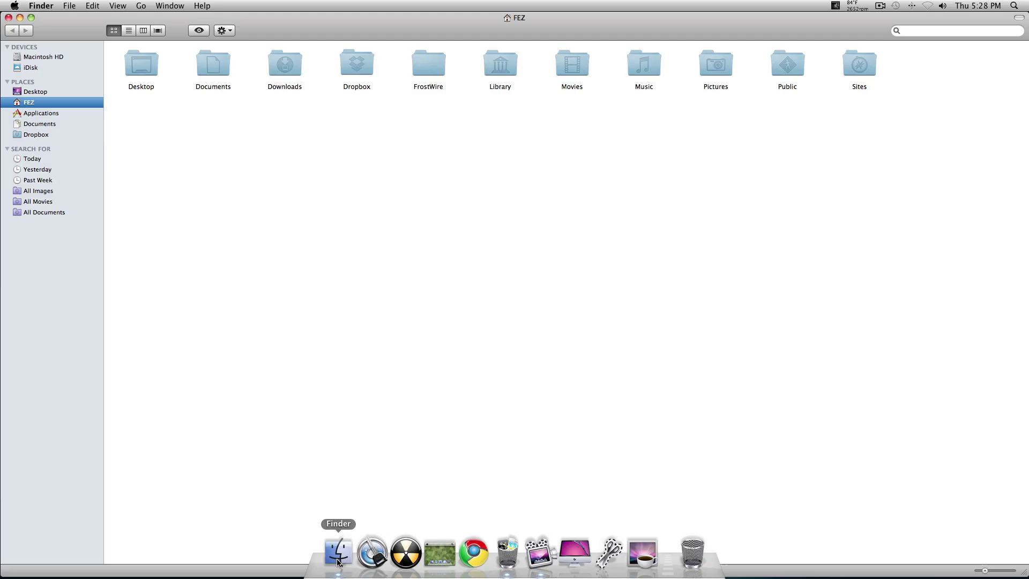
View the Applications folder in Finder, close Finder, and bring AppCleaner forward.
{"action": "left_click", "coordinate": [41, 114]}
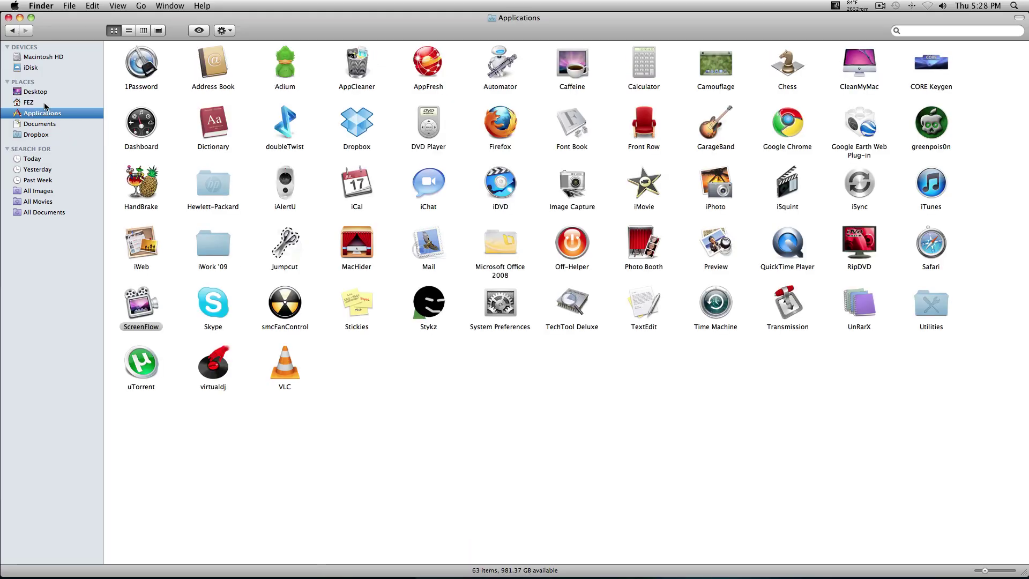
{"action": "left_click", "coordinate": [9, 19]}
{"action": "left_click", "coordinate": [522, 81]}
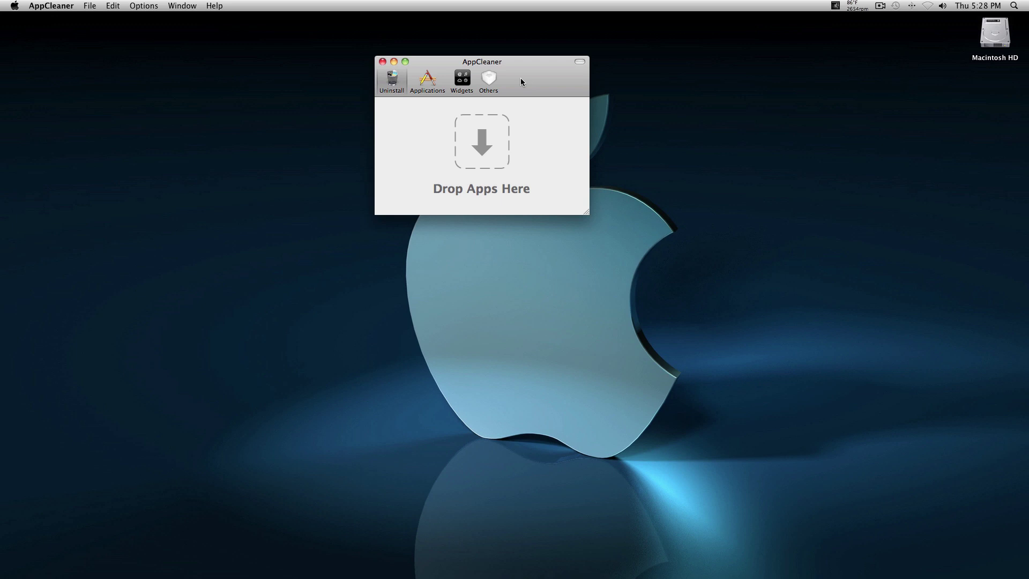
Check Adium in AppCleaner's Applications list, search its files, cancel, and close the window.
{"action": "left_click", "coordinate": [420, 81]}
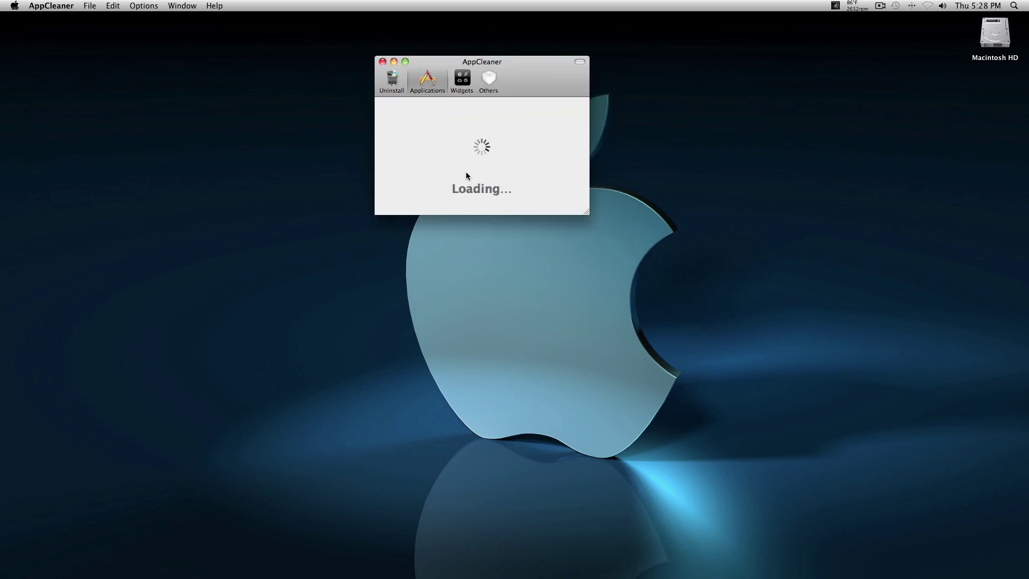
{"action": "left_click", "coordinate": [384, 170]}
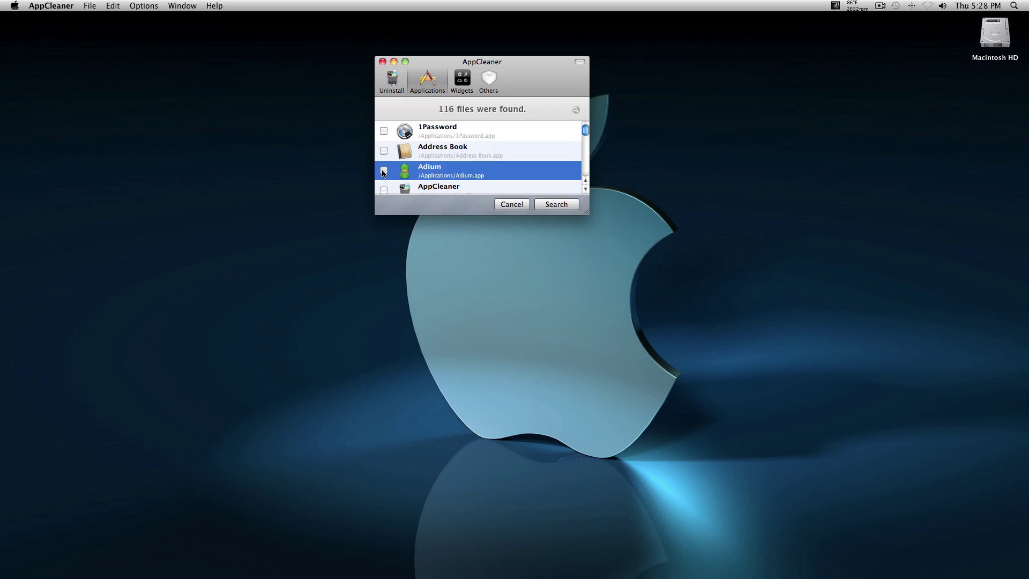
{"action": "left_click", "coordinate": [549, 206]}
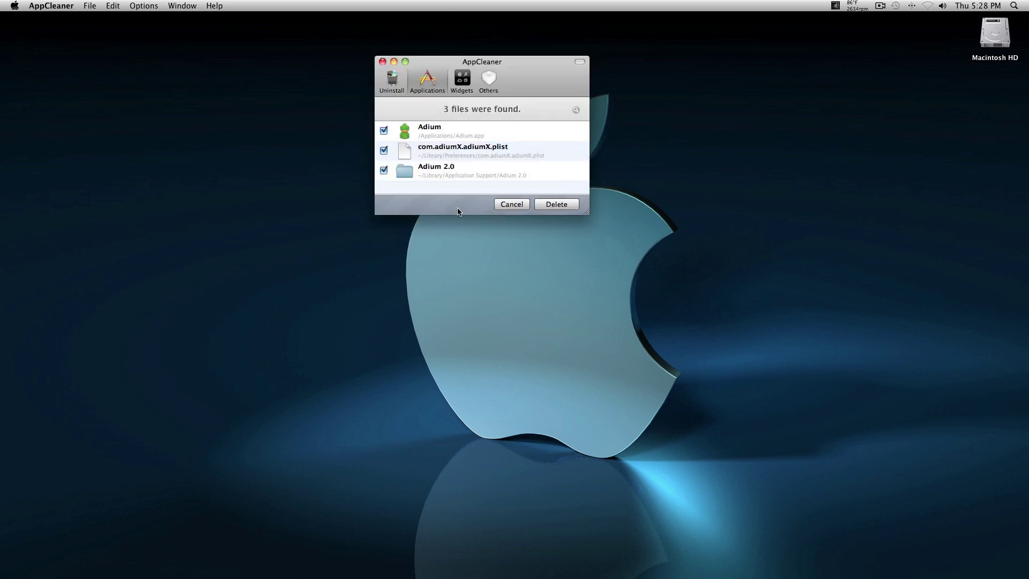
{"action": "left_click", "coordinate": [510, 206]}
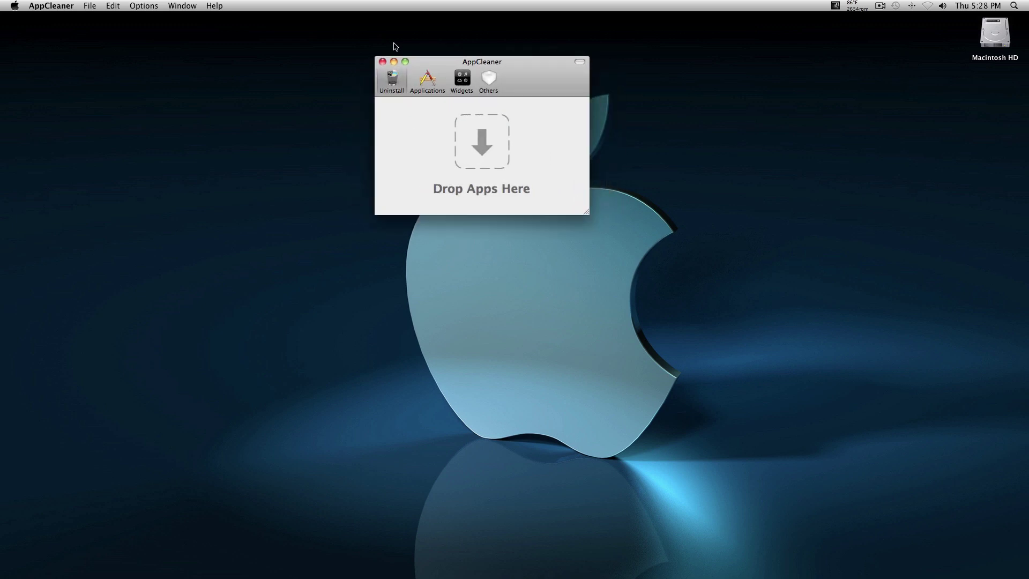
{"action": "left_click", "coordinate": [383, 62]}
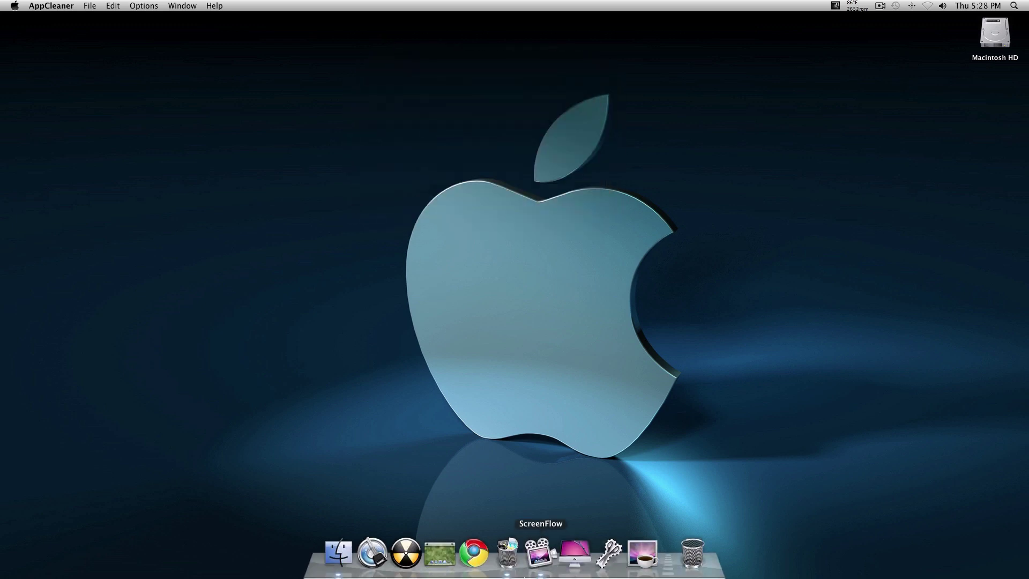
{"action": "right_click", "coordinate": [505, 555]}
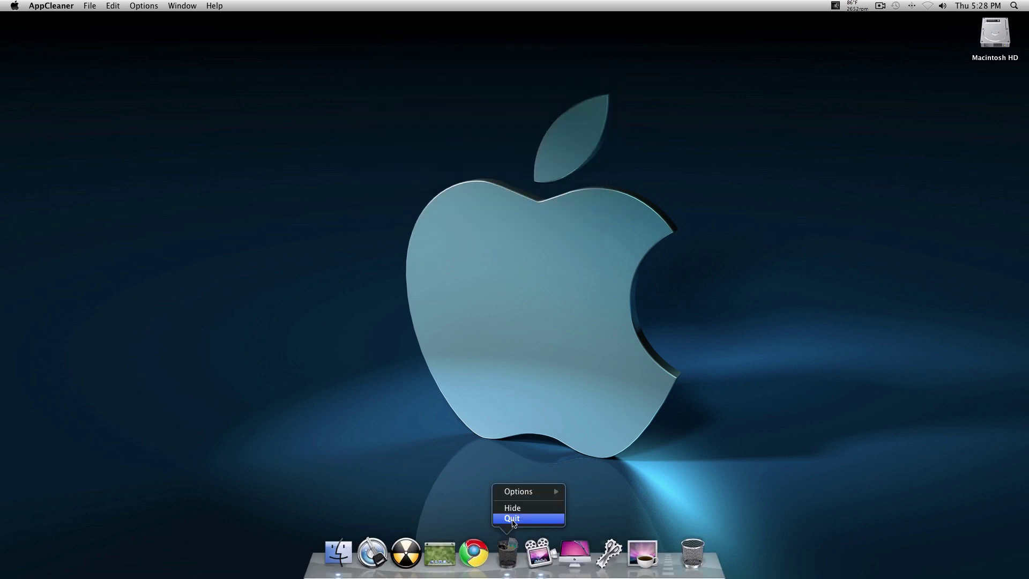
Quit AppCleaner from its Dock context menu.
{"action": "left_click", "coordinate": [512, 517]}
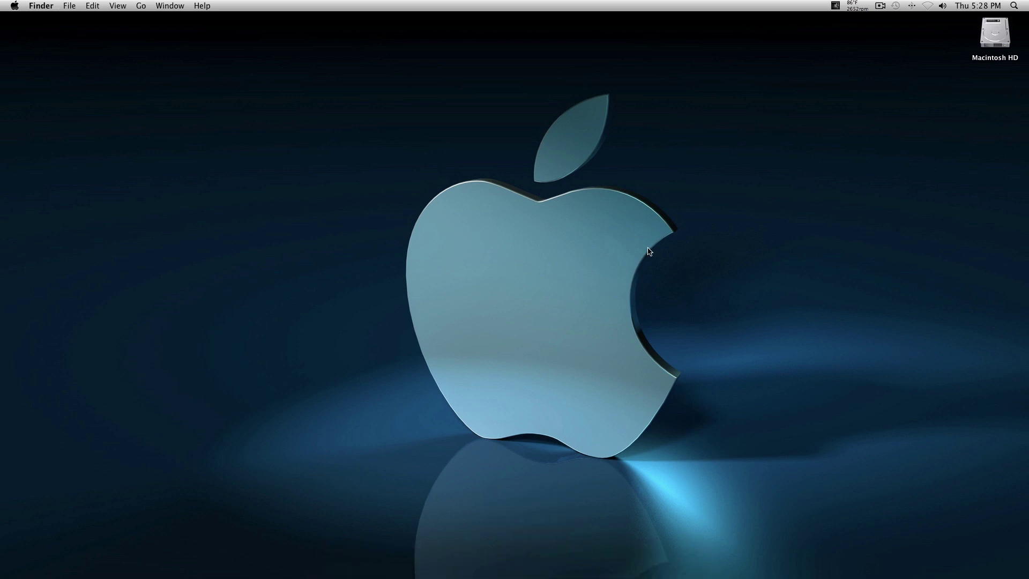
{"action": "mouse_move", "coordinate": [575, 552]}
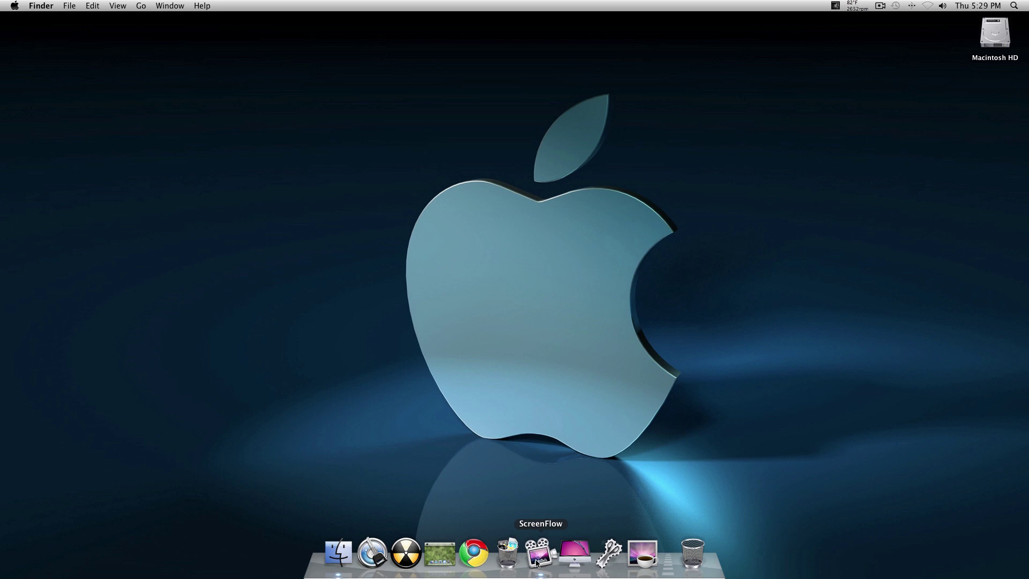
Launch CleanMyMac, preview its six cleanup categories from Caches to Trashes & Leftovers, and start scanning.
{"action": "left_click", "coordinate": [574, 553]}
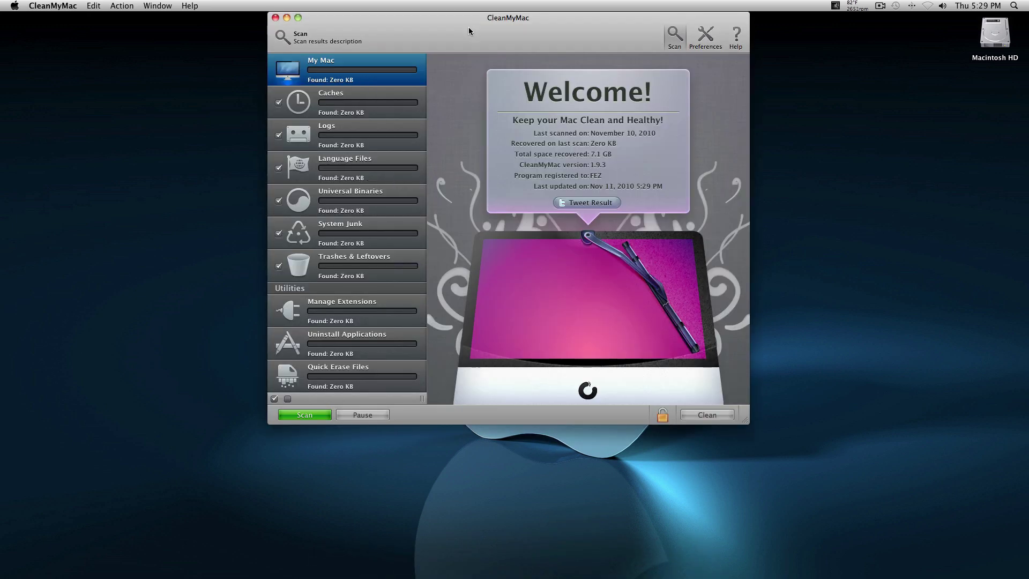
{"action": "left_click_drag", "start_coordinate": [469, 26], "coordinate": [458, 26]}
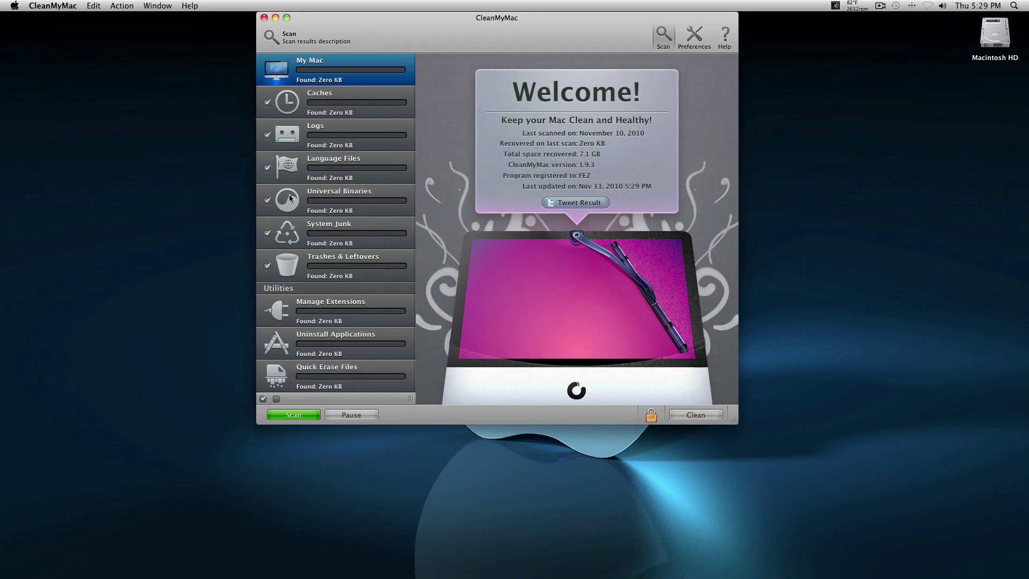
{"action": "left_click", "coordinate": [330, 107]}
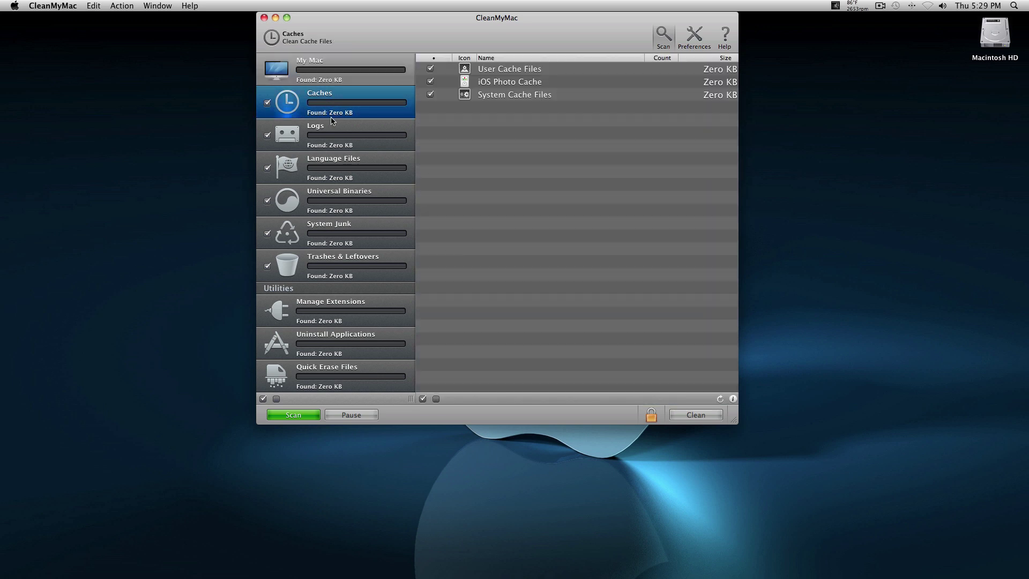
{"action": "left_click", "coordinate": [340, 133]}
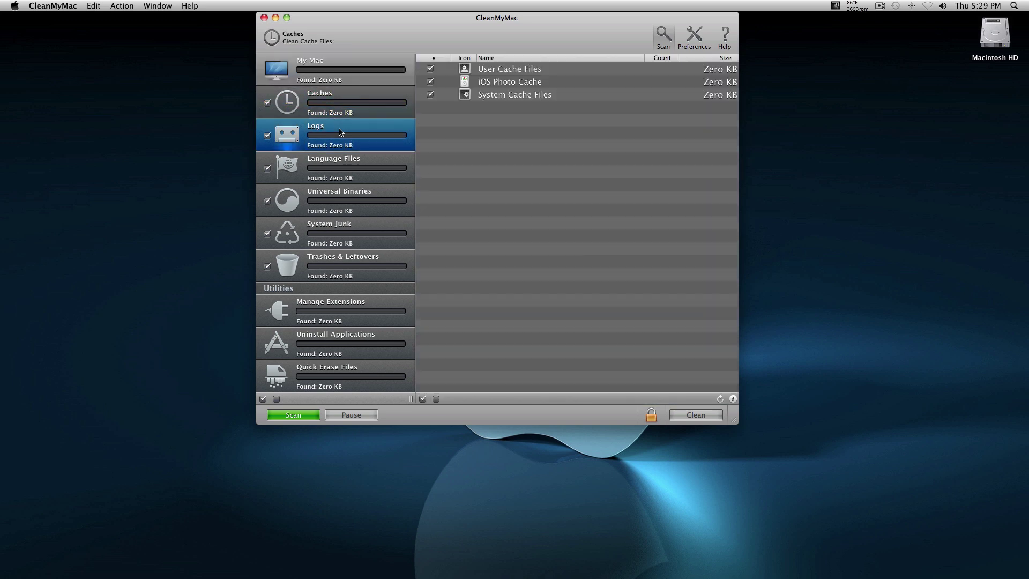
{"action": "left_click", "coordinate": [342, 170]}
{"action": "left_click", "coordinate": [346, 199]}
{"action": "left_click", "coordinate": [341, 236]}
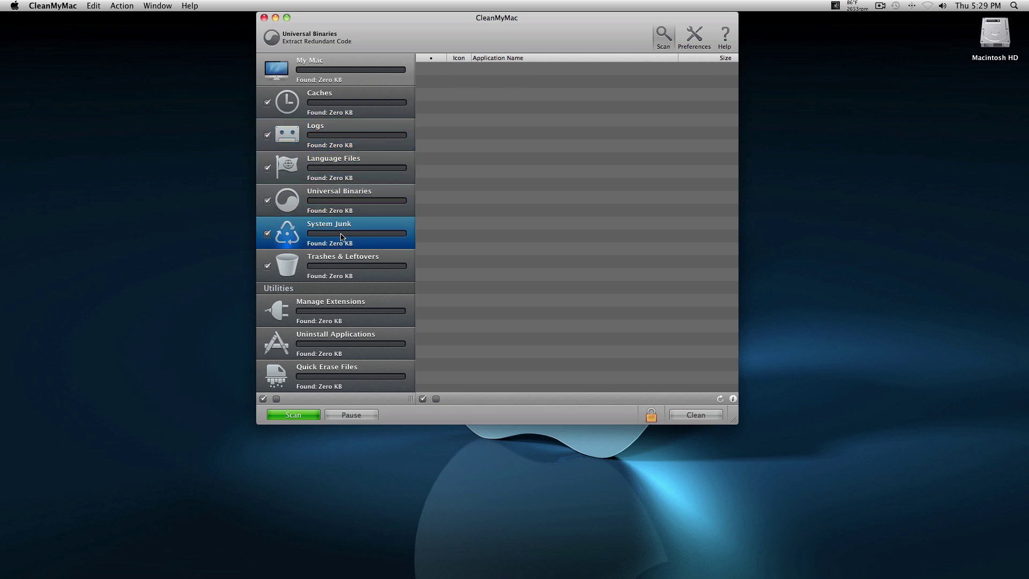
{"action": "left_click", "coordinate": [341, 279]}
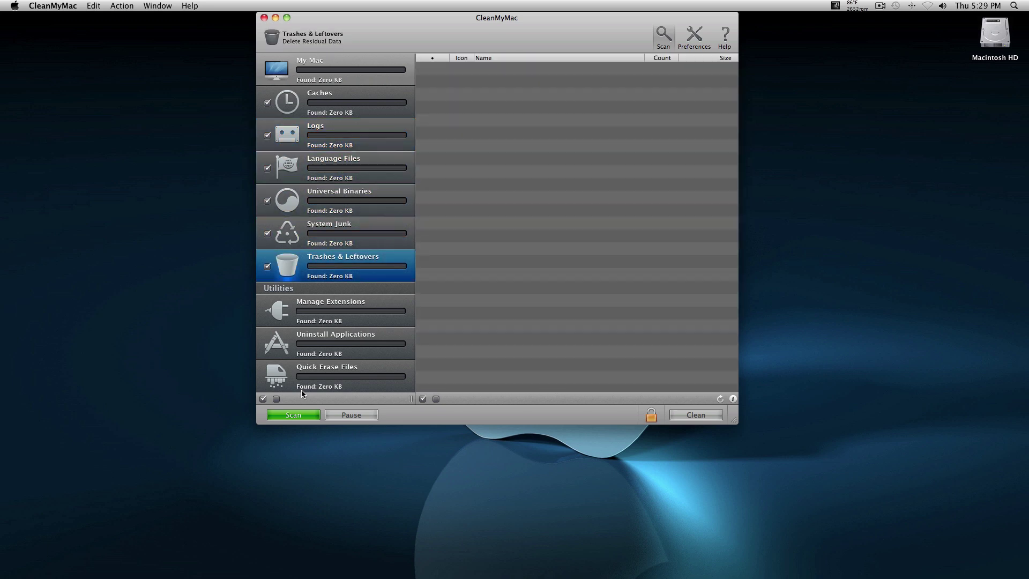
{"action": "left_click", "coordinate": [301, 414]}
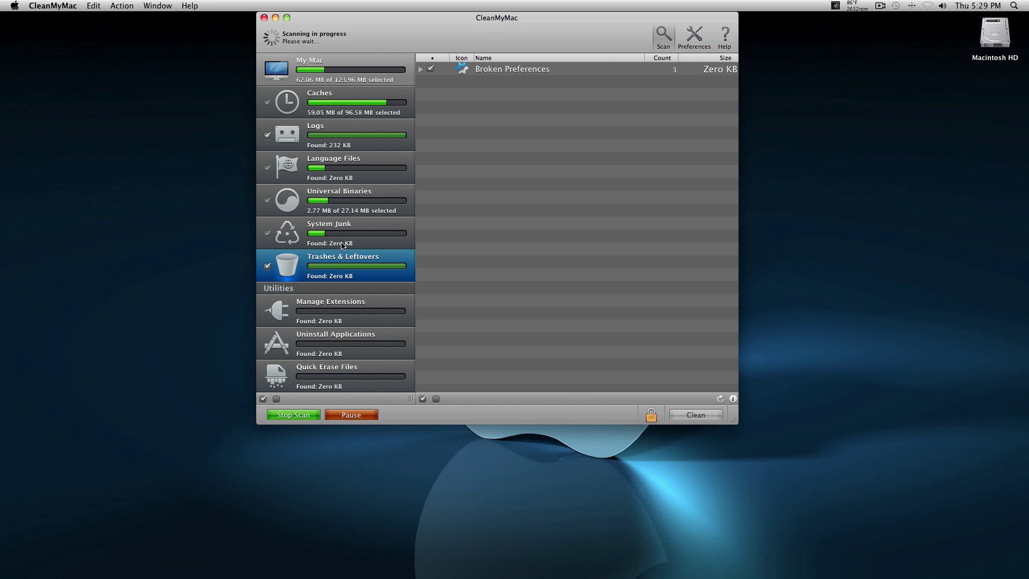
Review the System Junk, Universal Binaries, Language Files, Logs and Caches results, then stop the scan.
{"action": "left_click", "coordinate": [344, 237]}
{"action": "left_click", "coordinate": [336, 197]}
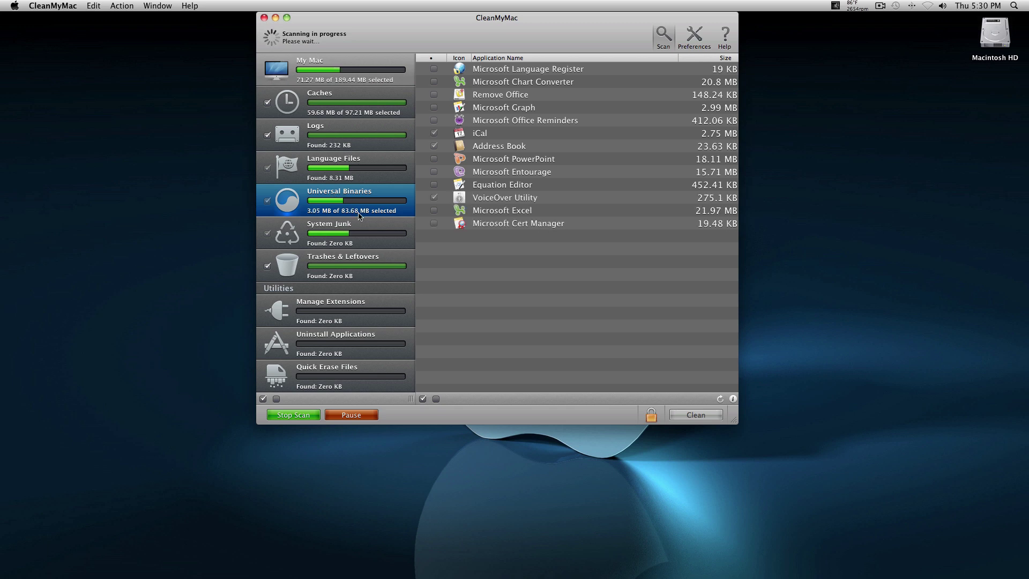
{"action": "left_click", "coordinate": [354, 174]}
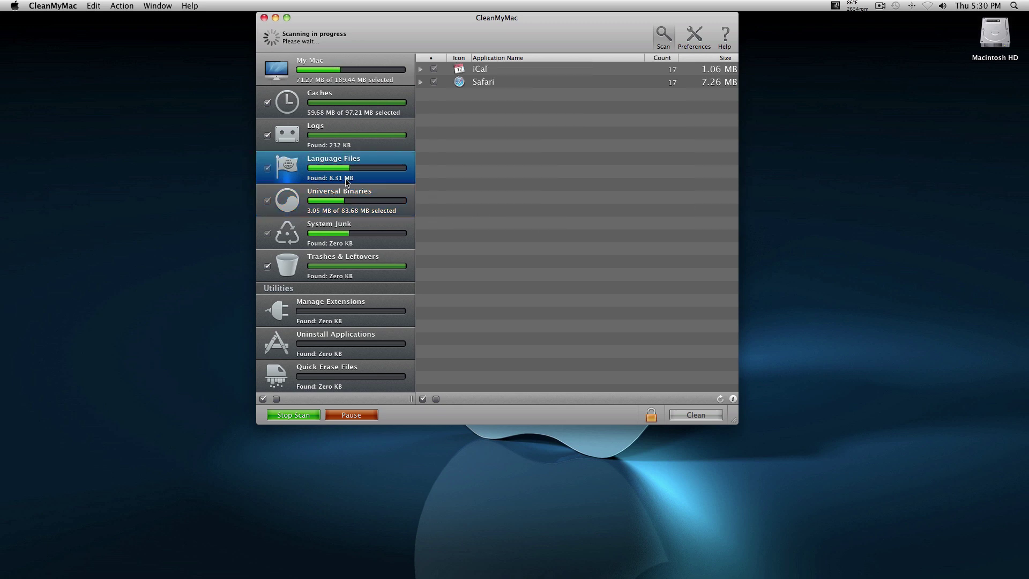
{"action": "left_click", "coordinate": [343, 133]}
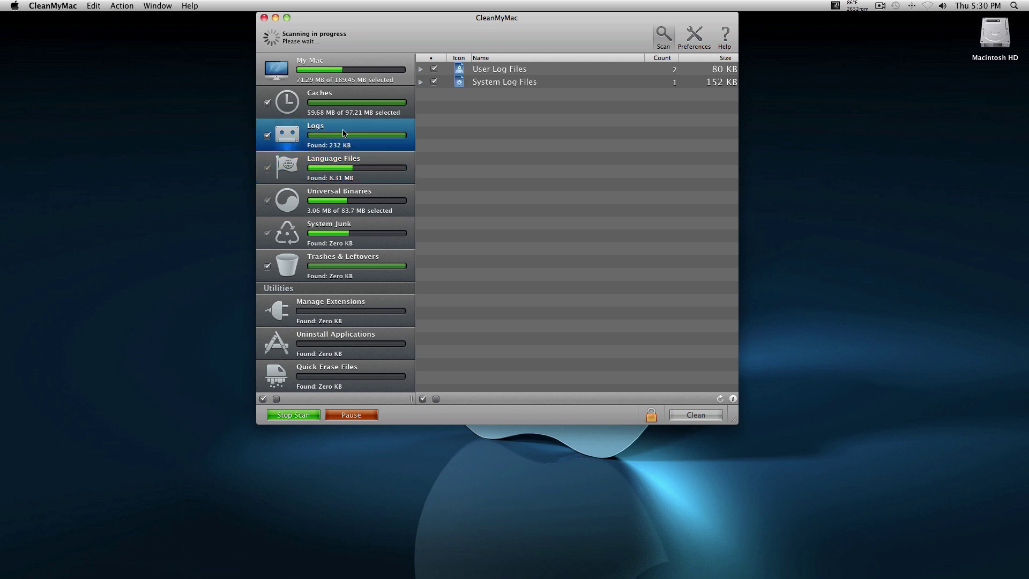
{"action": "left_click", "coordinate": [355, 105]}
{"action": "left_click", "coordinate": [344, 143]}
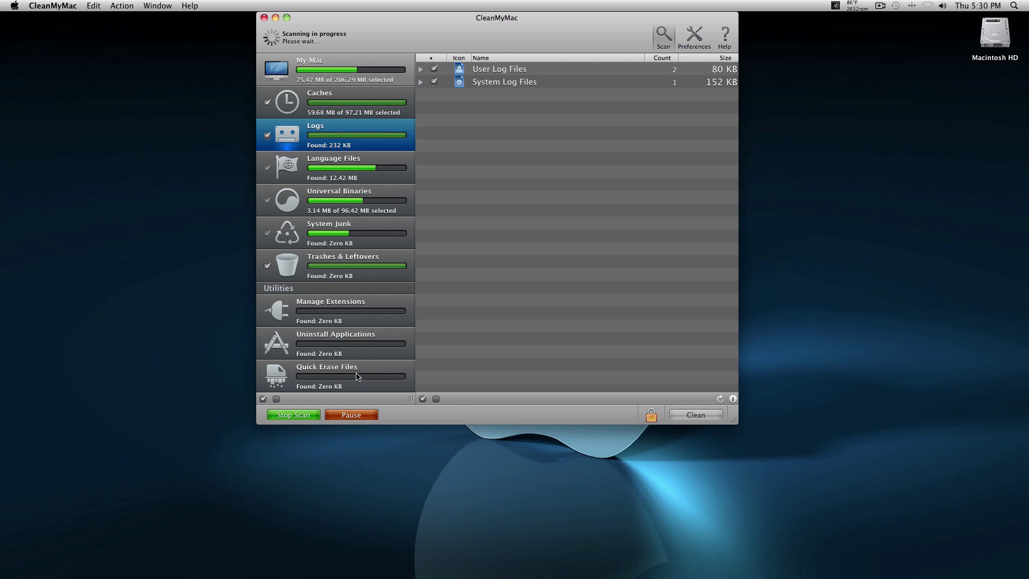
{"action": "left_click", "coordinate": [293, 415]}
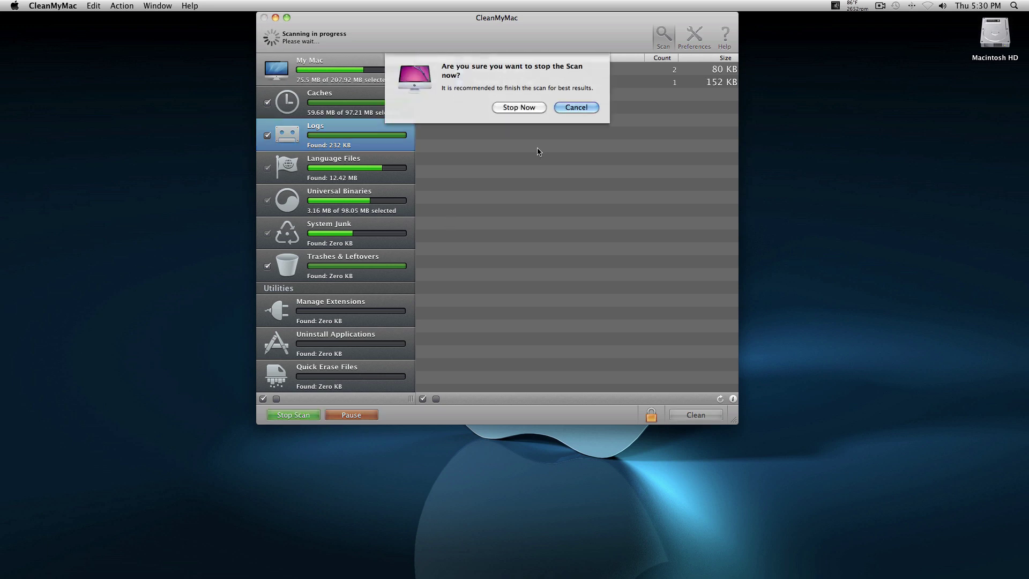
{"action": "left_click", "coordinate": [519, 107]}
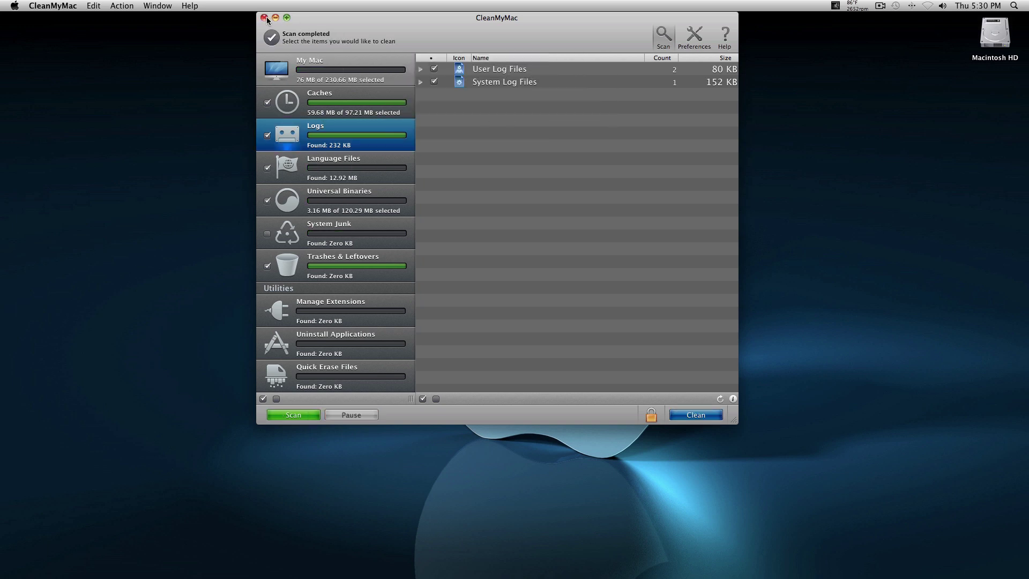
Close CleanMyMac, reopen it from the Dock to its Welcome screen, then close it again.
{"action": "left_click", "coordinate": [264, 17]}
{"action": "mouse_move", "coordinate": [575, 555]}
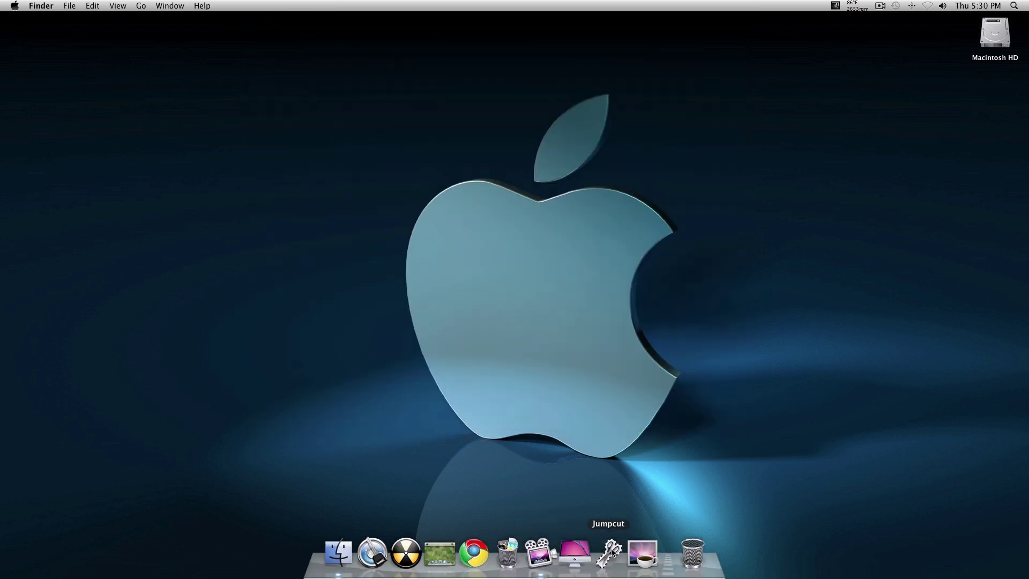
{"action": "left_click", "coordinate": [574, 553]}
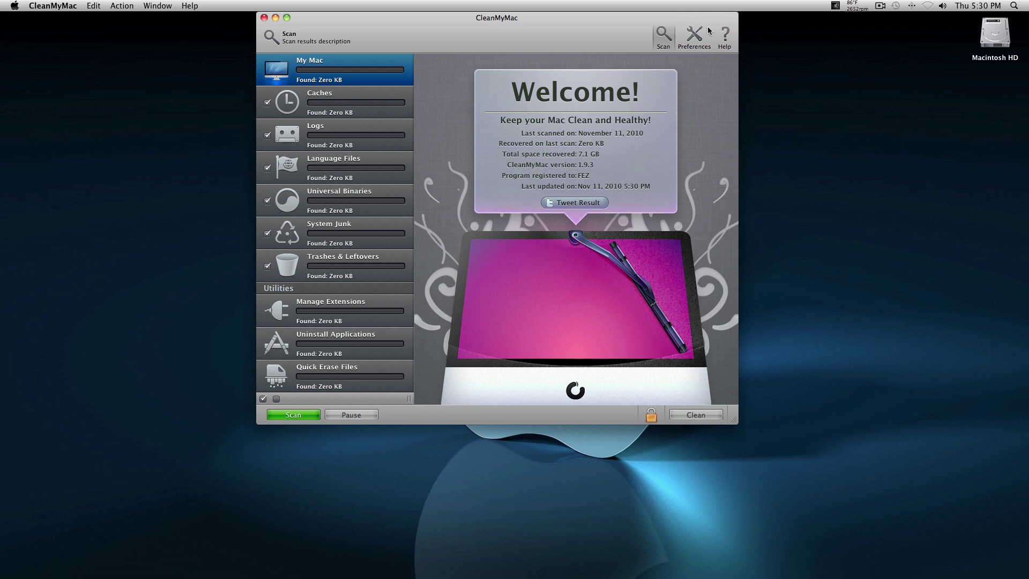
{"action": "left_click", "coordinate": [264, 18]}
{"action": "mouse_move", "coordinate": [609, 552]}
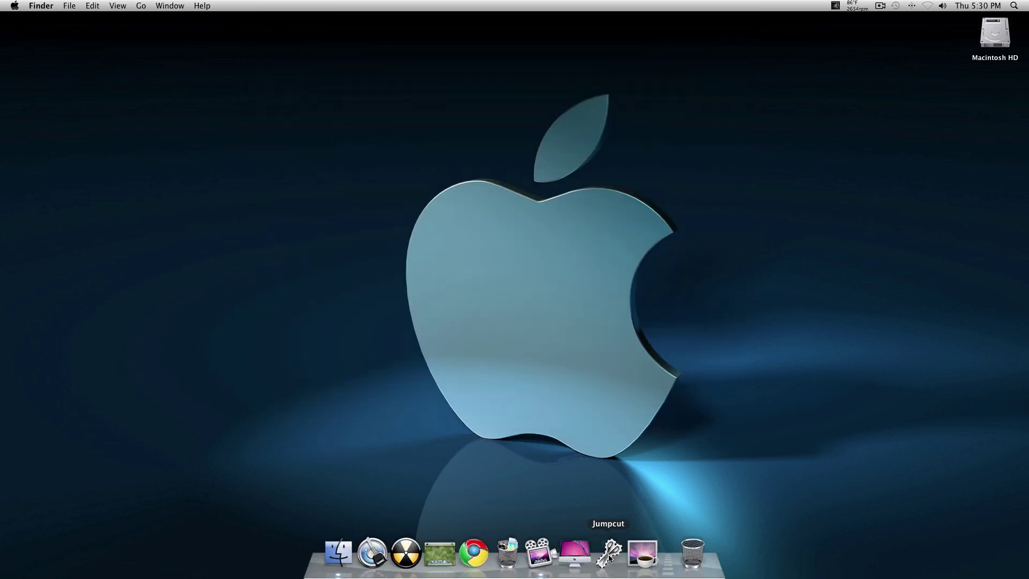
Launch Jumpcut, clear all its recent clippings, and confirm the menu list is empty.
{"action": "left_click", "coordinate": [607, 554]}
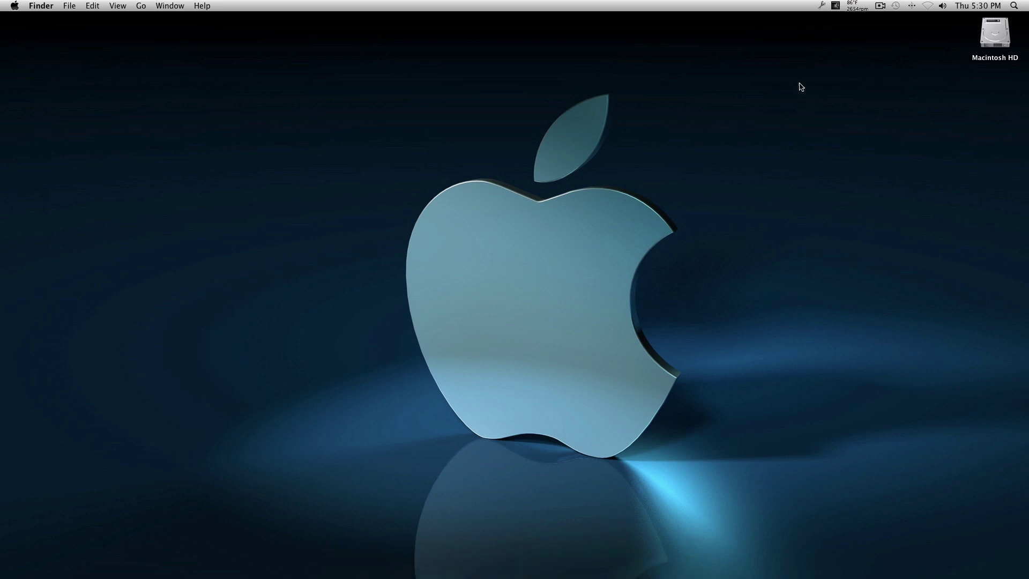
{"action": "left_click", "coordinate": [821, 7]}
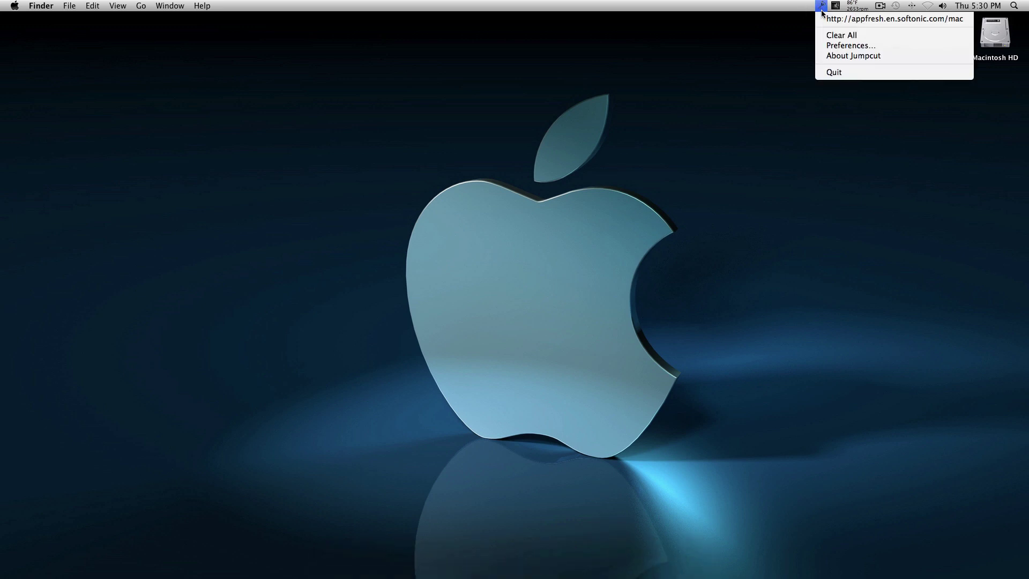
{"action": "left_click", "coordinate": [842, 34]}
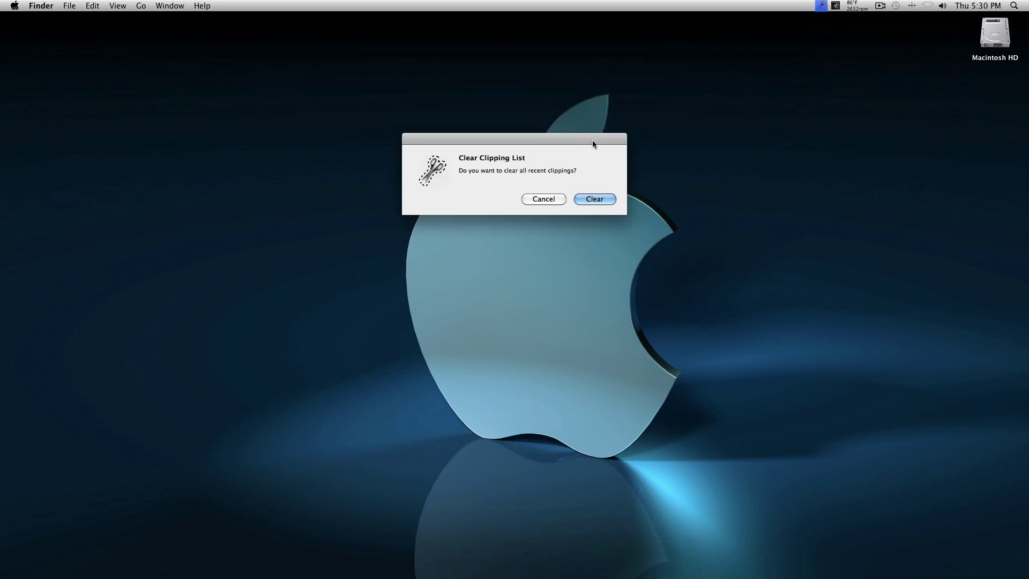
{"action": "left_click", "coordinate": [610, 199]}
{"action": "left_click", "coordinate": [821, 6]}
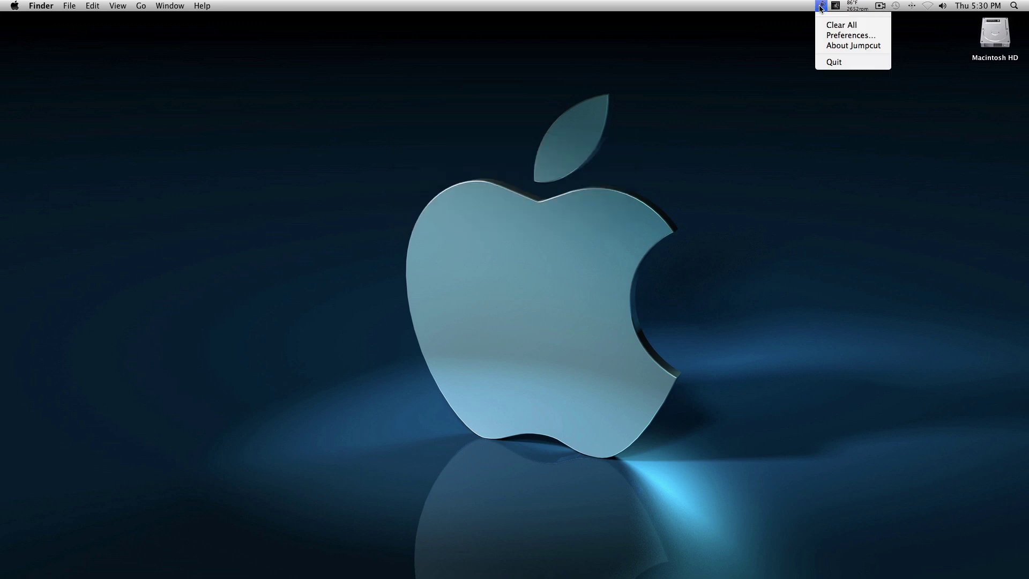
{"action": "left_click", "coordinate": [822, 5]}
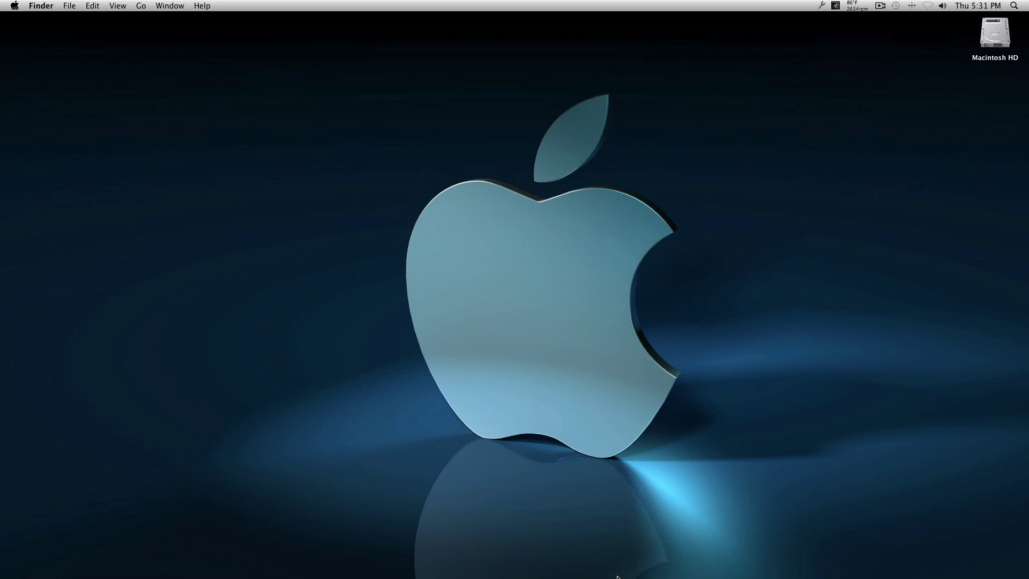
{"action": "mouse_move", "coordinate": [643, 555]}
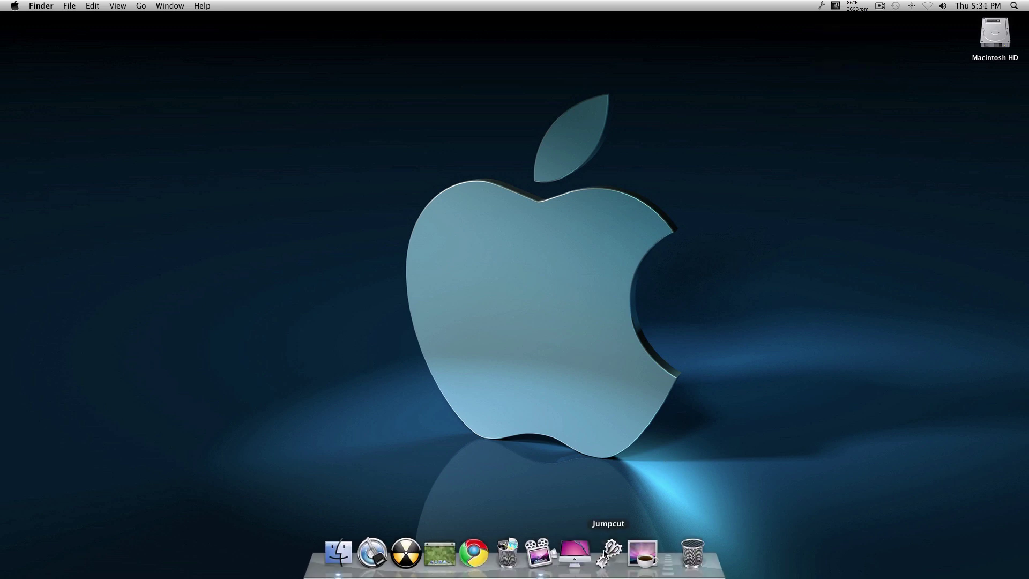
Launch Caffeine and keep its Preferences default duration at 10 minutes before closing the window.
{"action": "left_click", "coordinate": [632, 545]}
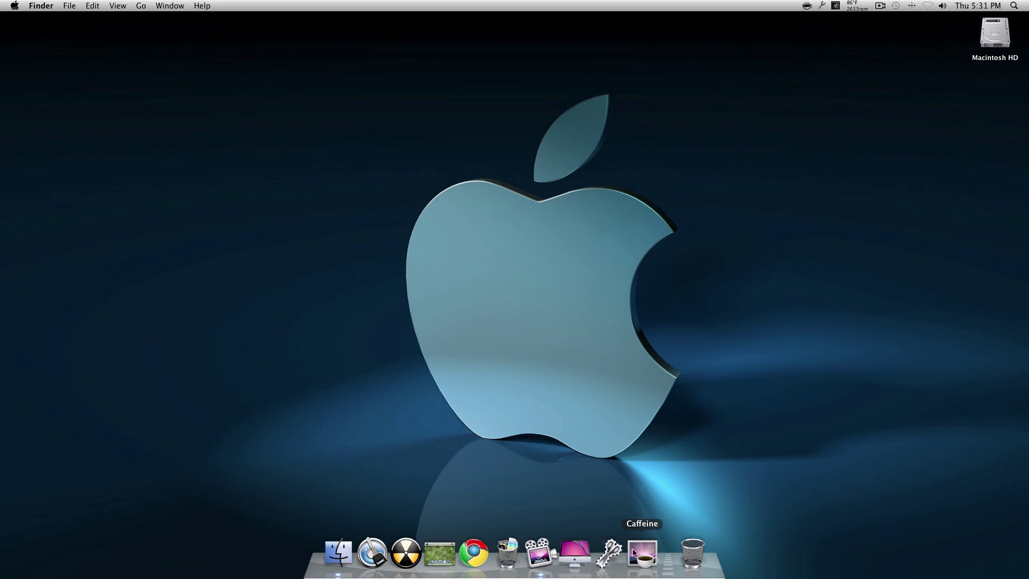
{"action": "right_click", "coordinate": [810, 7]}
{"action": "left_click", "coordinate": [829, 21]}
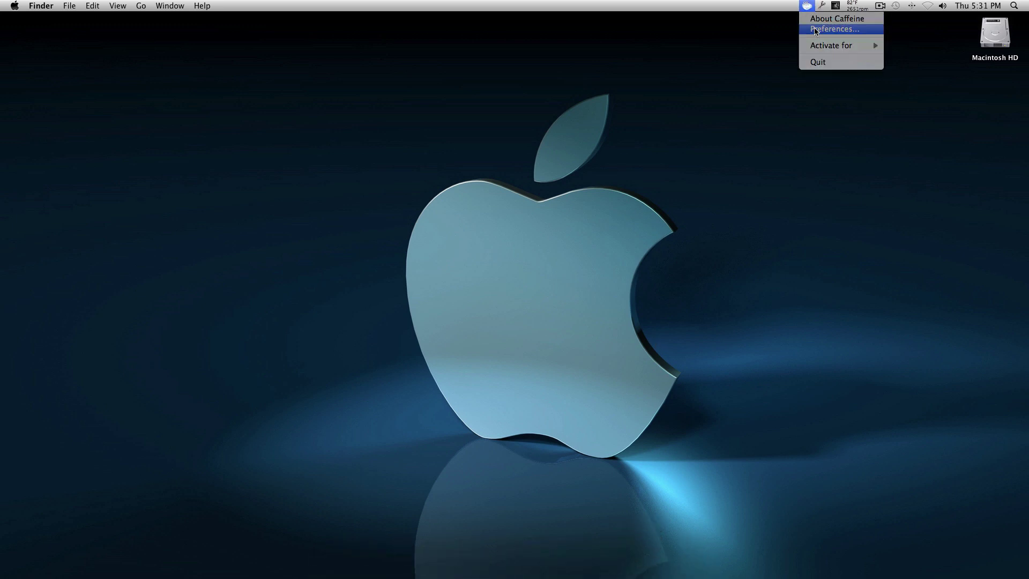
{"action": "left_click", "coordinate": [562, 246]}
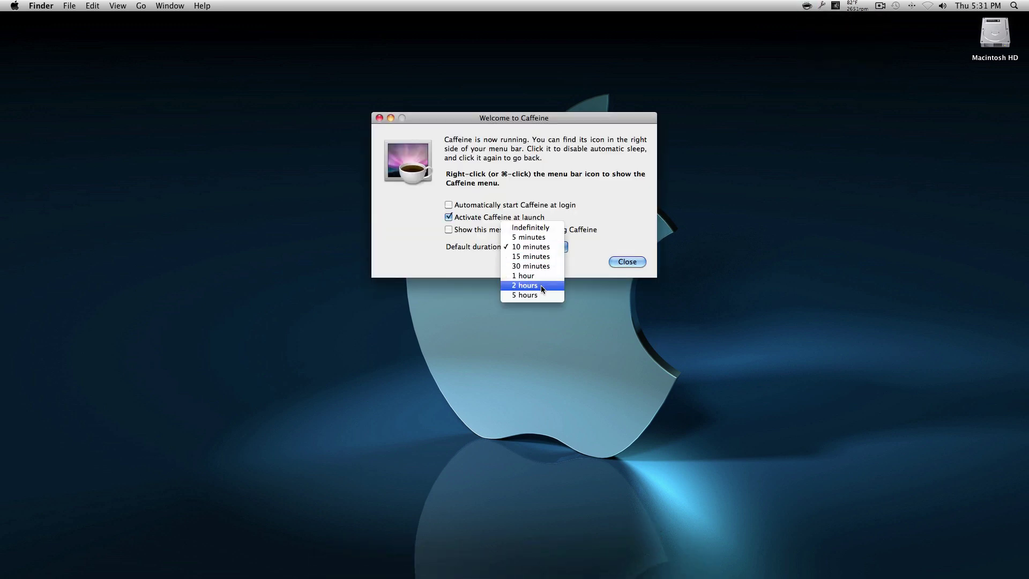
{"action": "left_click", "coordinate": [551, 249]}
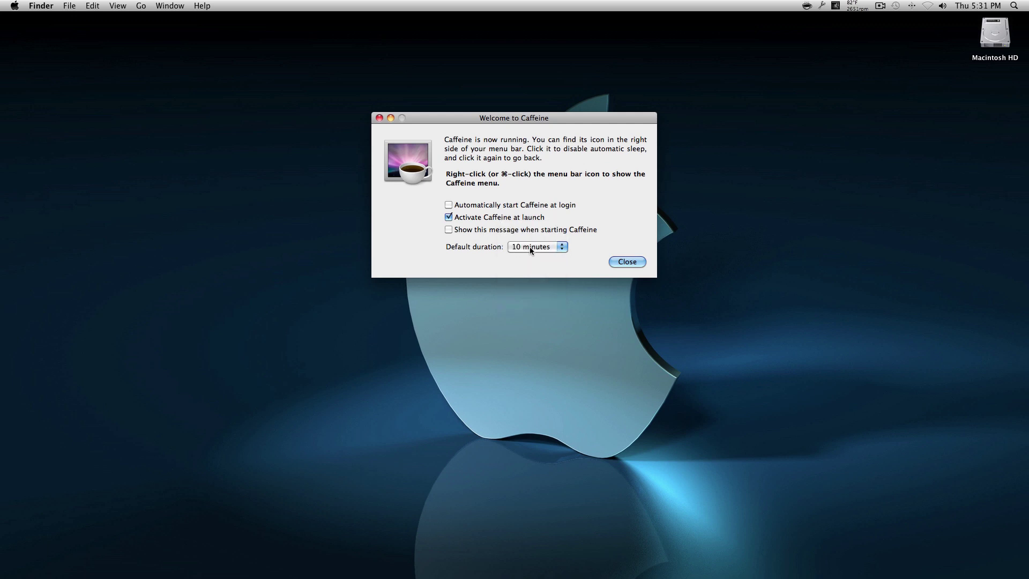
{"action": "left_click", "coordinate": [565, 245]}
{"action": "left_click", "coordinate": [380, 118]}
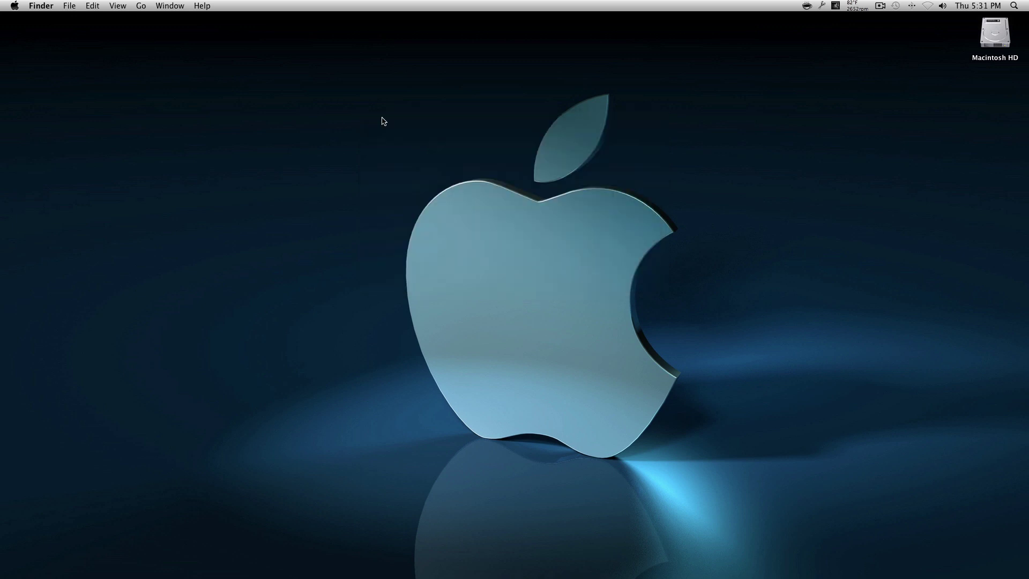